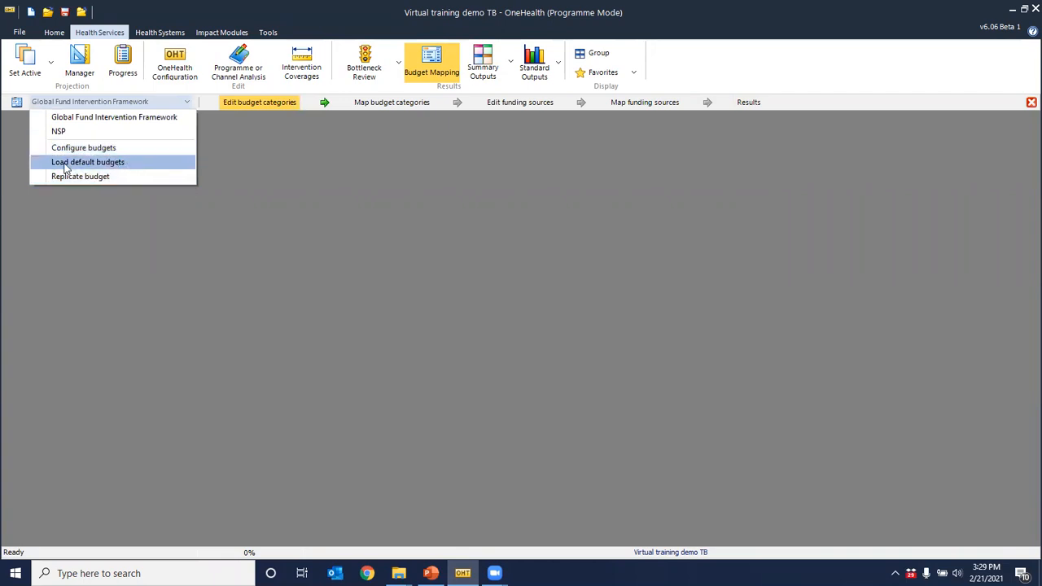
# Step: Add a new budget named MOF to the configured budgets list
pyautogui.click(84, 148)
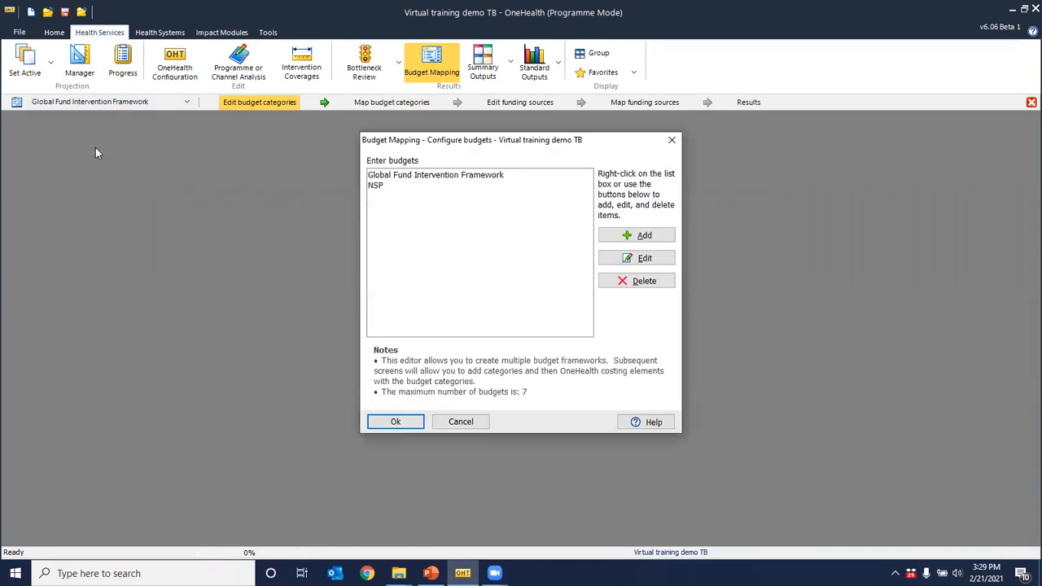
pyautogui.click(392, 186)
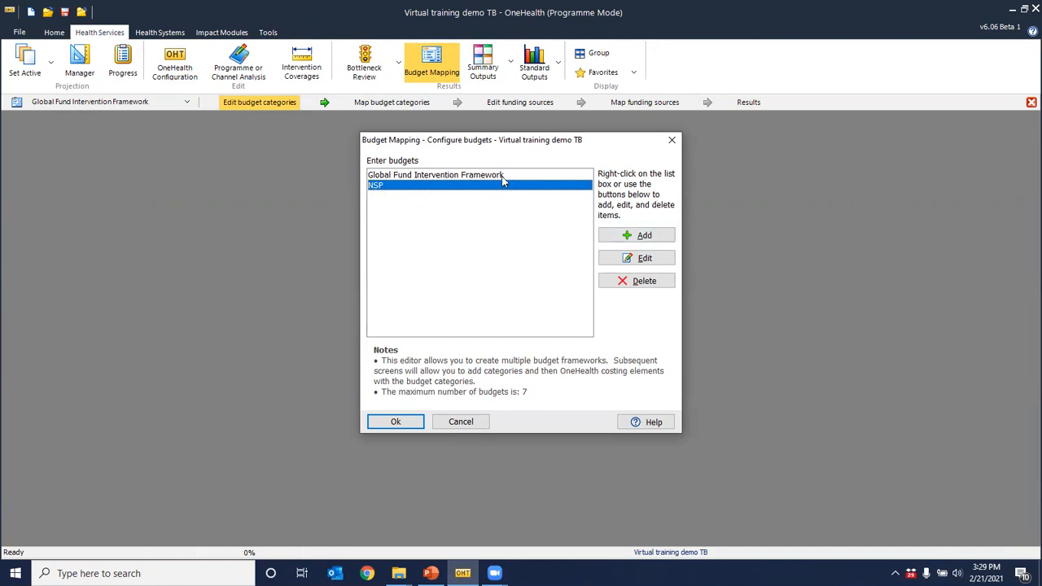
pyautogui.click(660, 237)
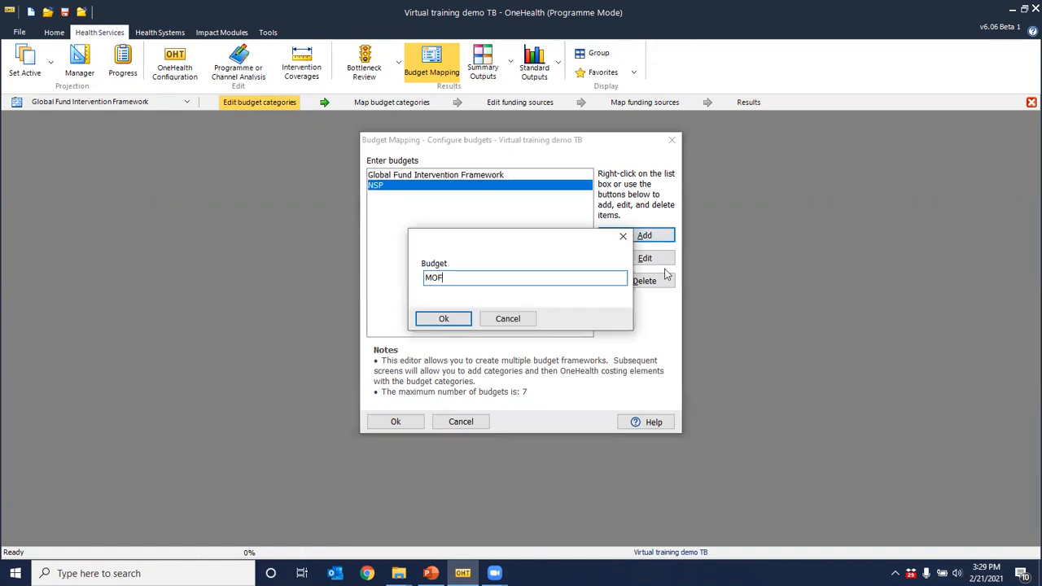
pyautogui.click(459, 322)
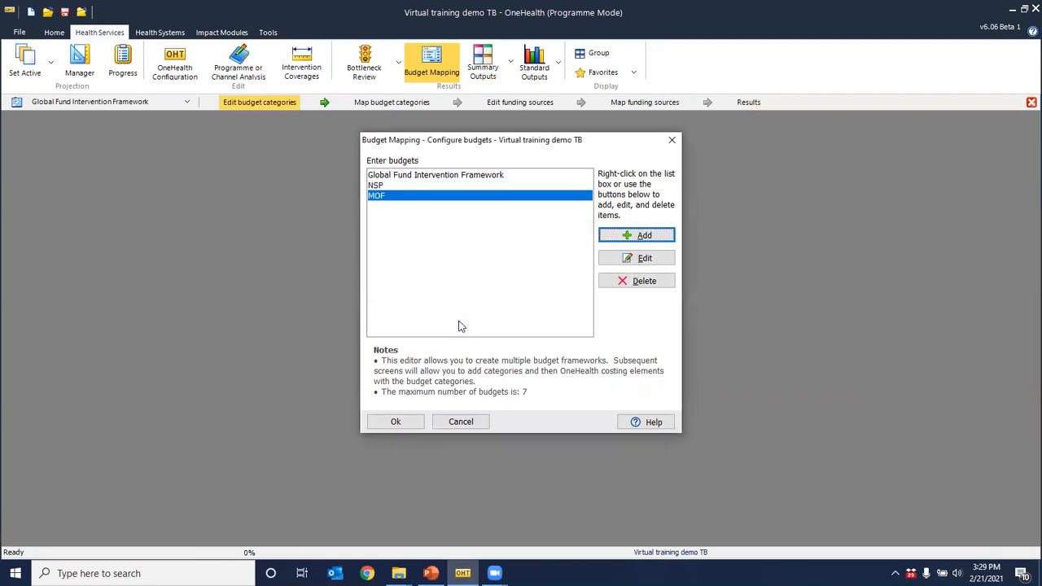
pyautogui.click(414, 427)
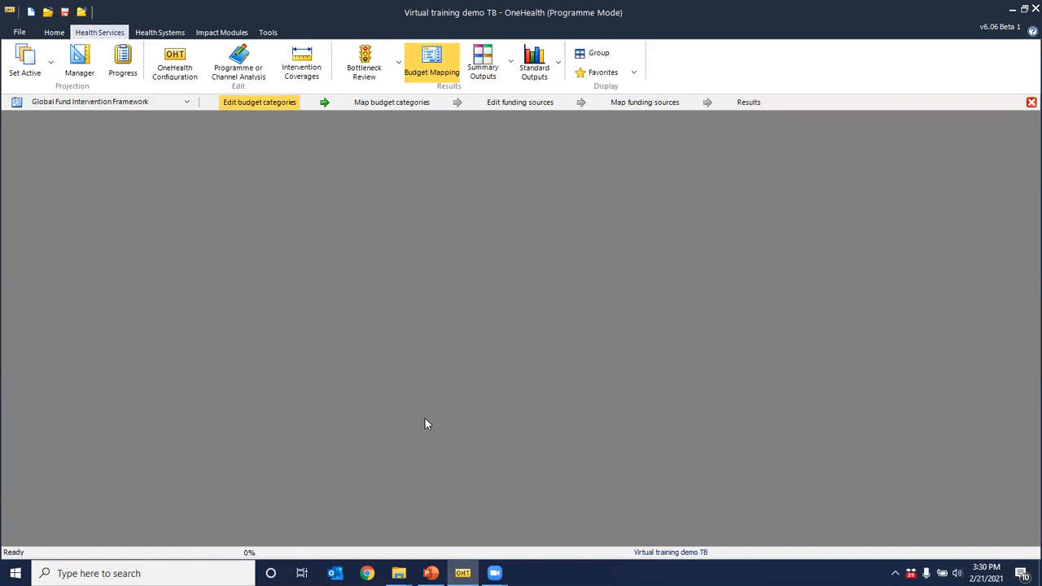
# Step: Load the default Global Fund Intervention Framework budget and check the framework's budget categories
pyautogui.click(110, 103)
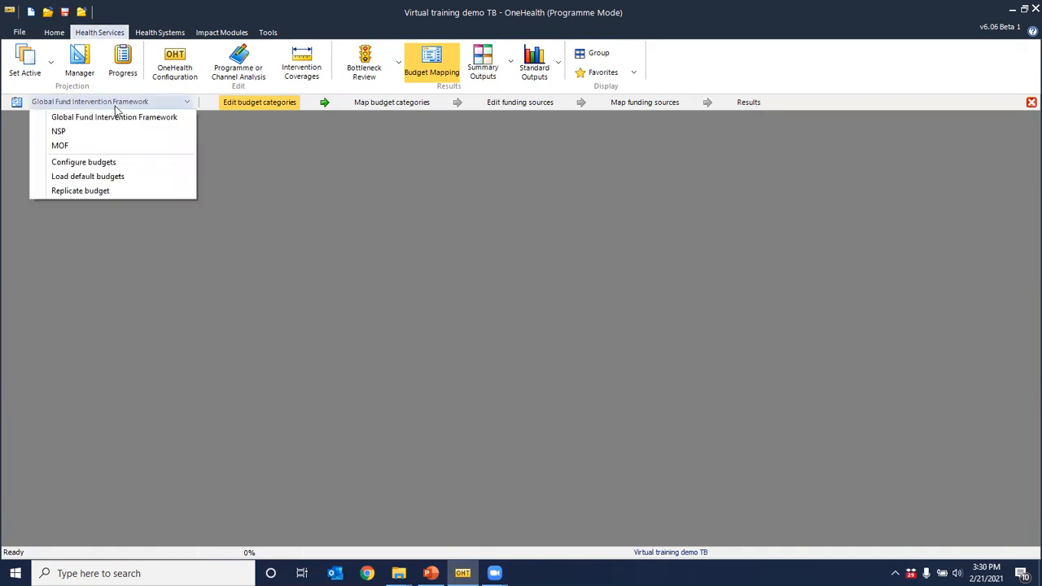
pyautogui.click(92, 179)
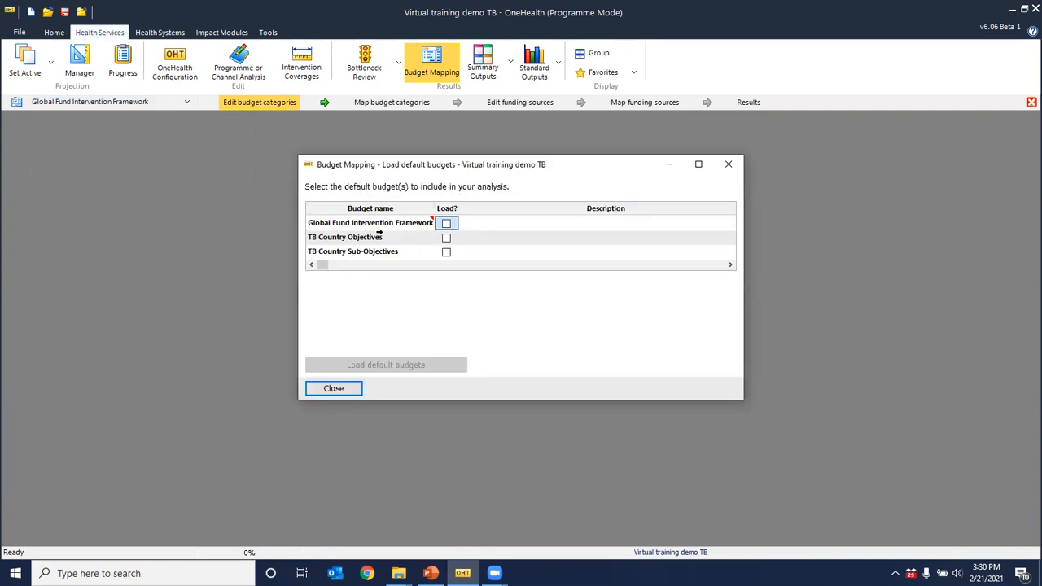
pyautogui.click(447, 225)
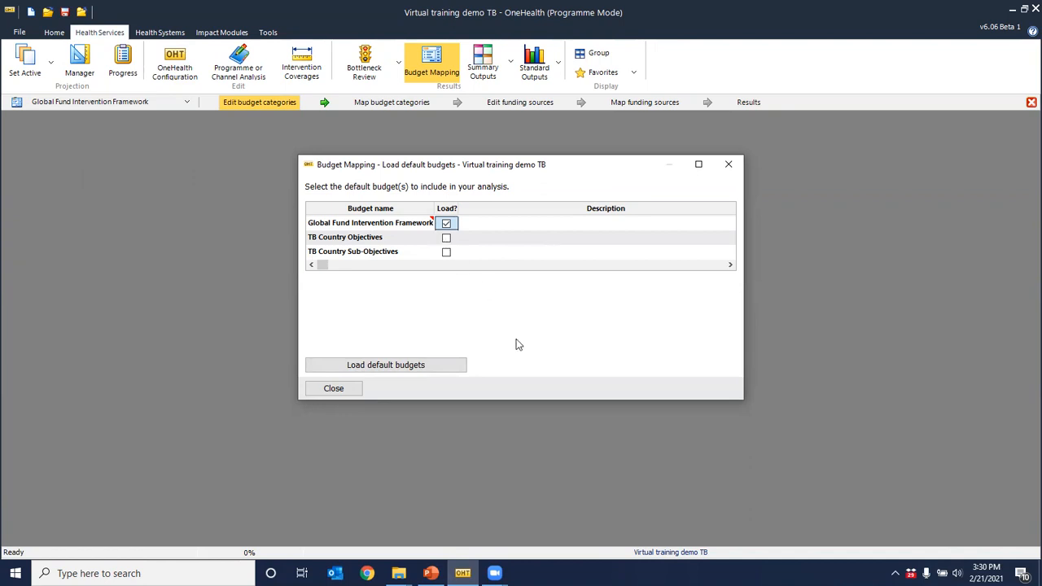
pyautogui.click(429, 366)
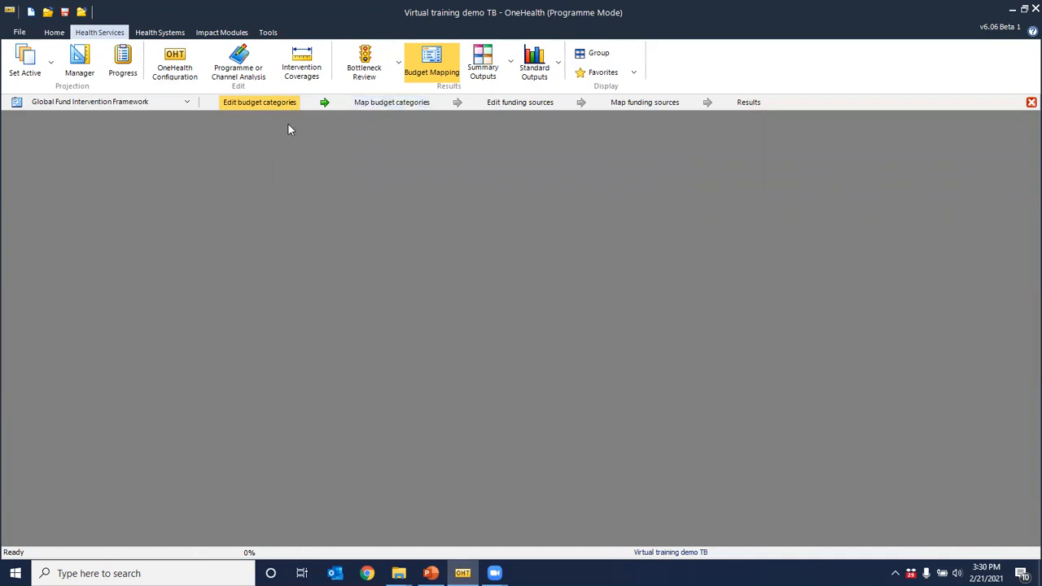
pyautogui.click(271, 107)
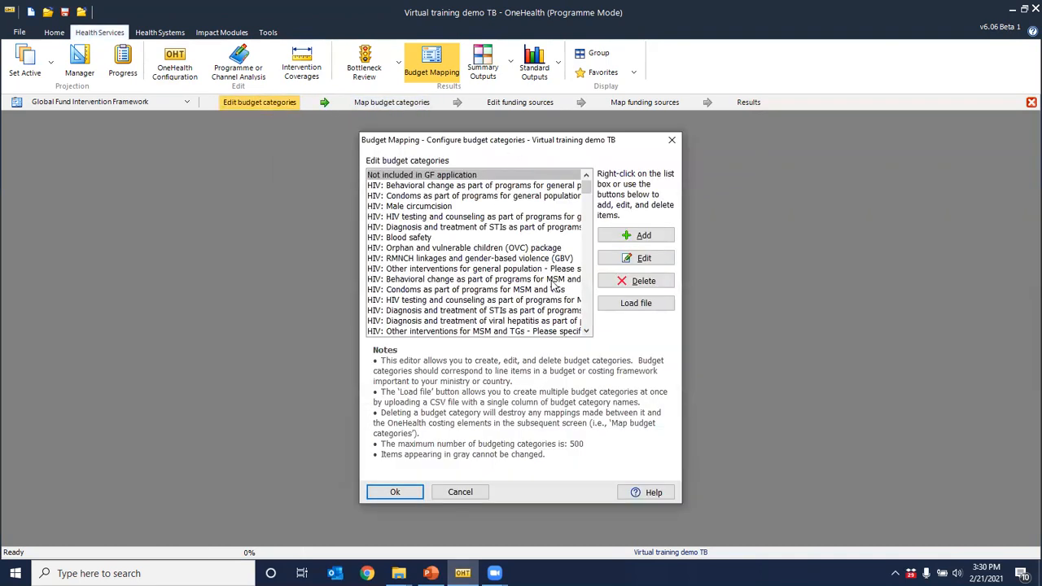
pyautogui.click(403, 492)
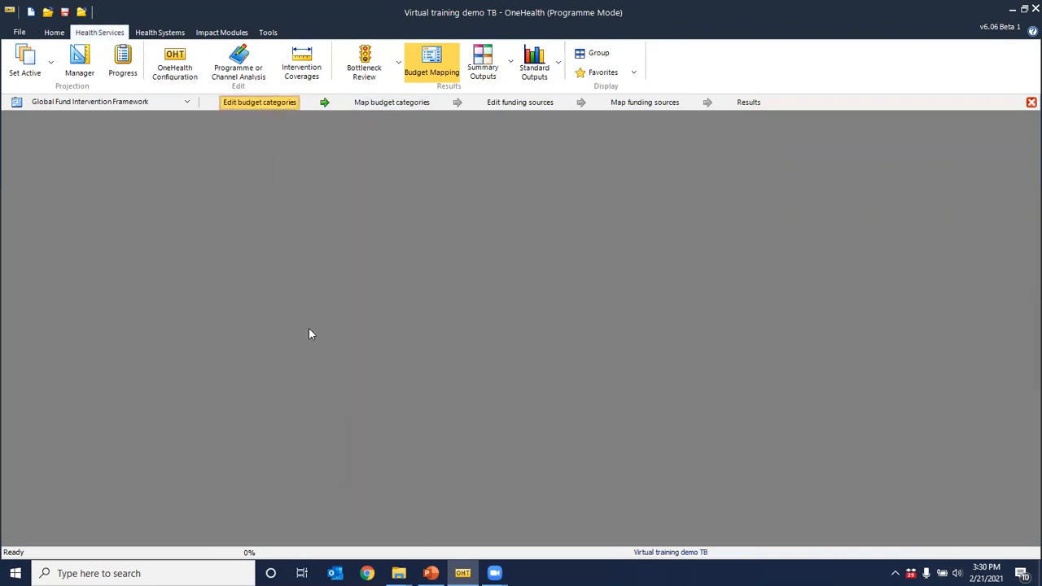
# Step: Add the budget categories "Salaries" and "Training and meetings" to the MOF budget
pyautogui.click(153, 104)
pyautogui.click(158, 144)
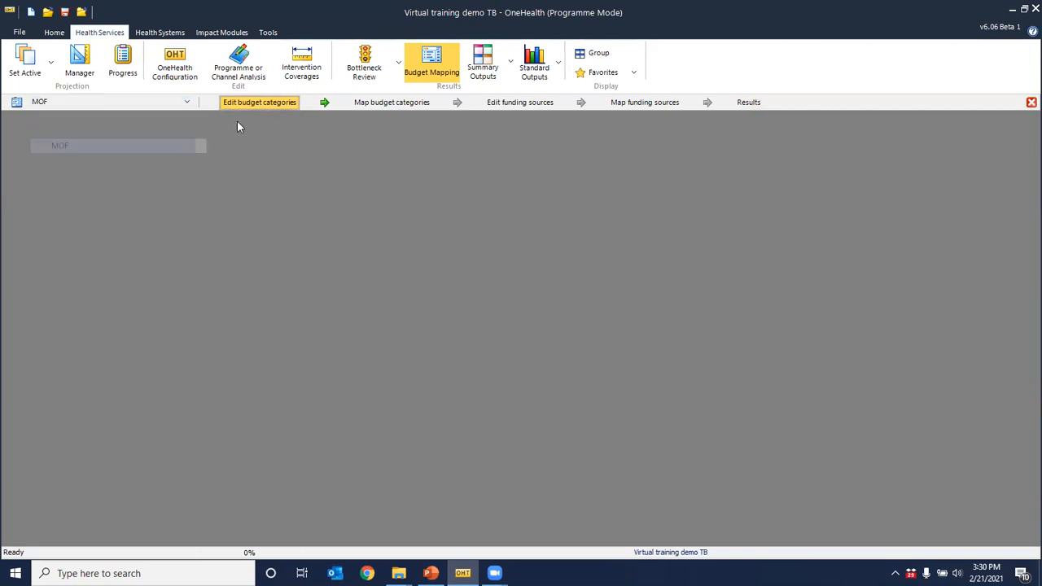
pyautogui.click(259, 107)
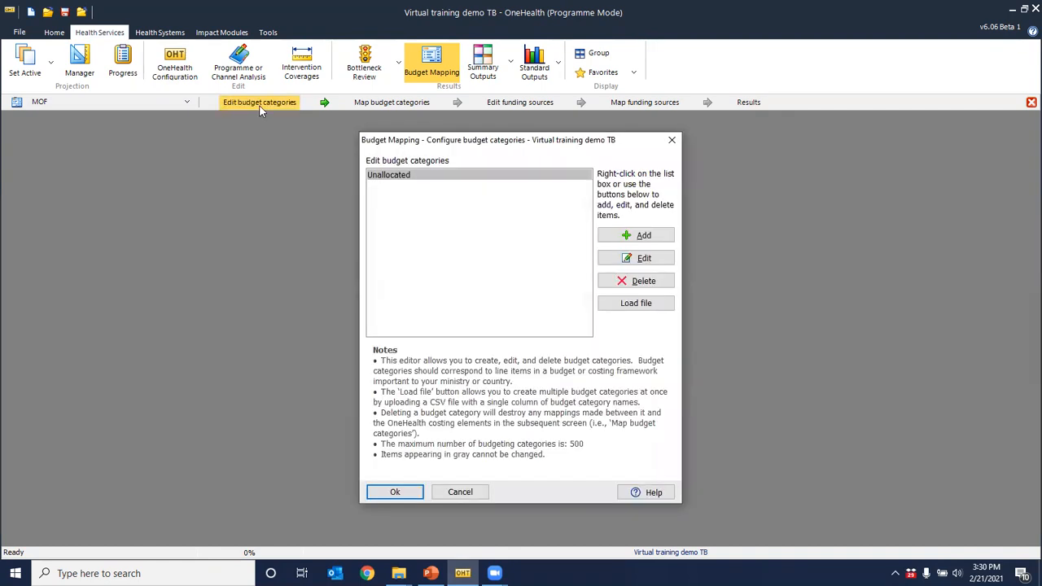
pyautogui.click(650, 236)
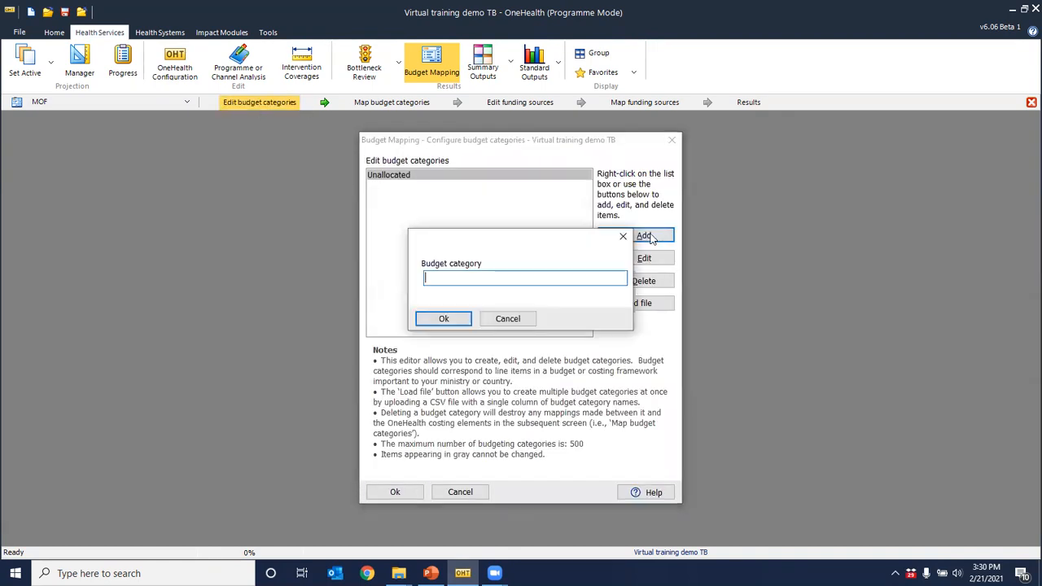
pyautogui.write('Salaries')
pyautogui.press('Return')
pyautogui.press('Return')
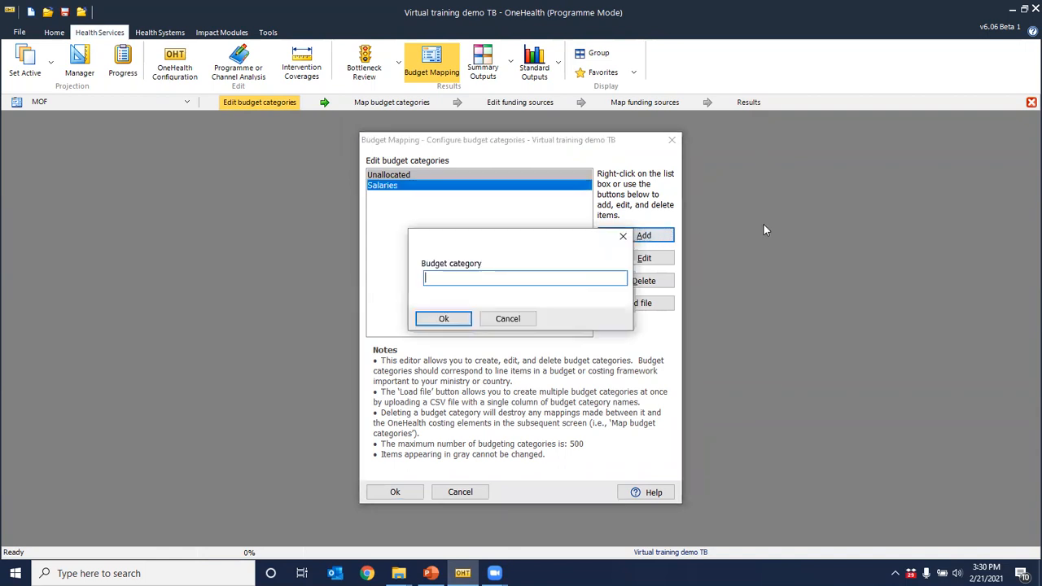
pyautogui.write('Tra')
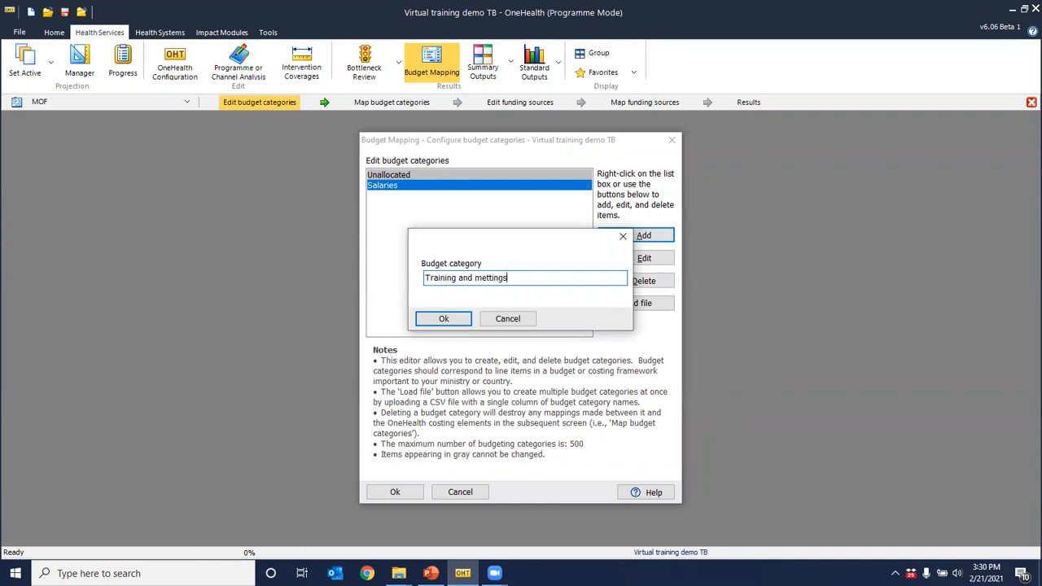
pyautogui.write('ining and meetings')
pyautogui.press('Return')
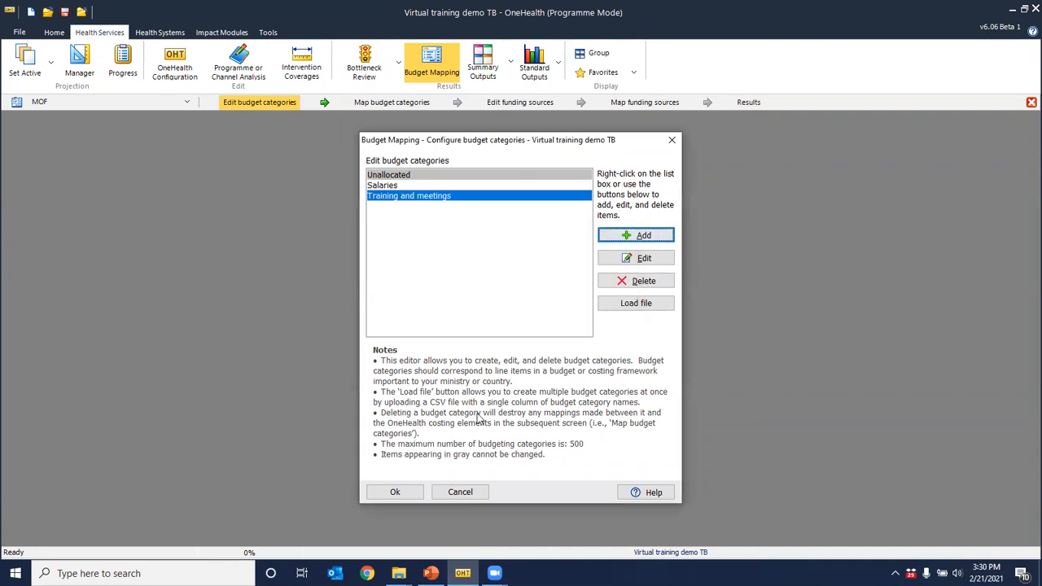
pyautogui.click(417, 492)
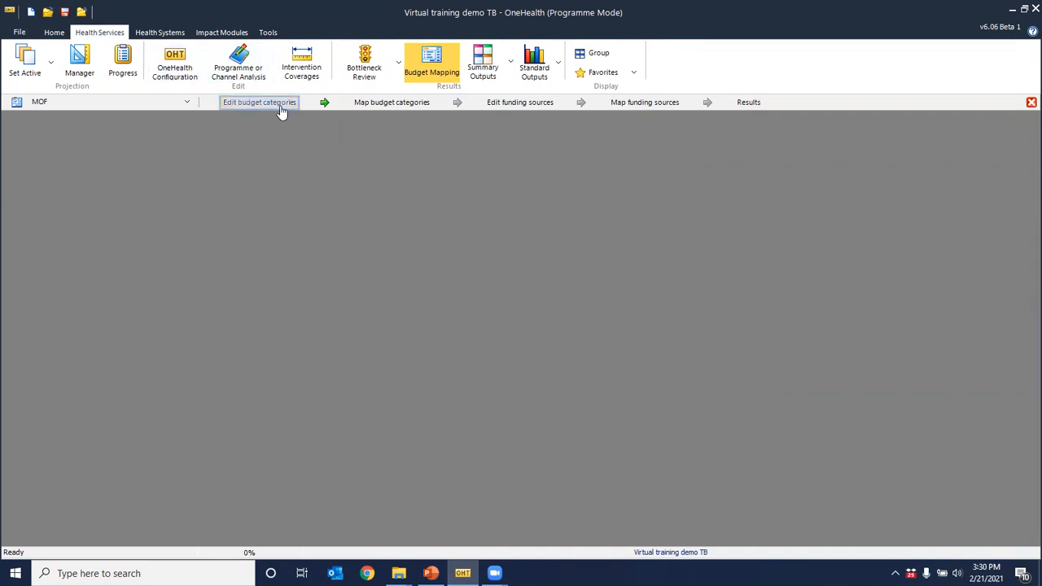
# Step: Show the Global Fund Intervention Framework's budget category mapping for the Intervention Costing module and the TB programme area
pyautogui.click(165, 105)
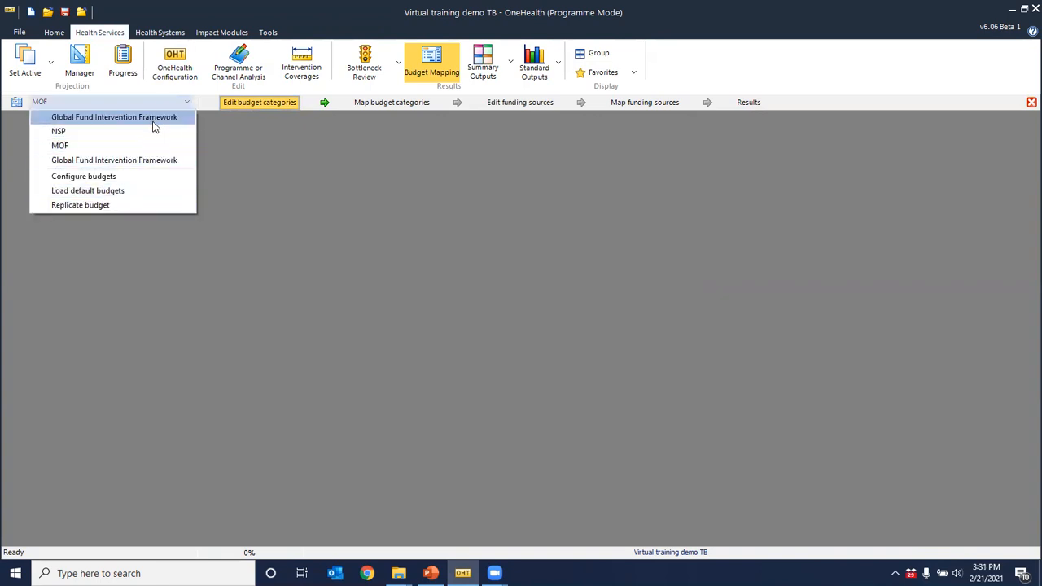
pyautogui.click(156, 119)
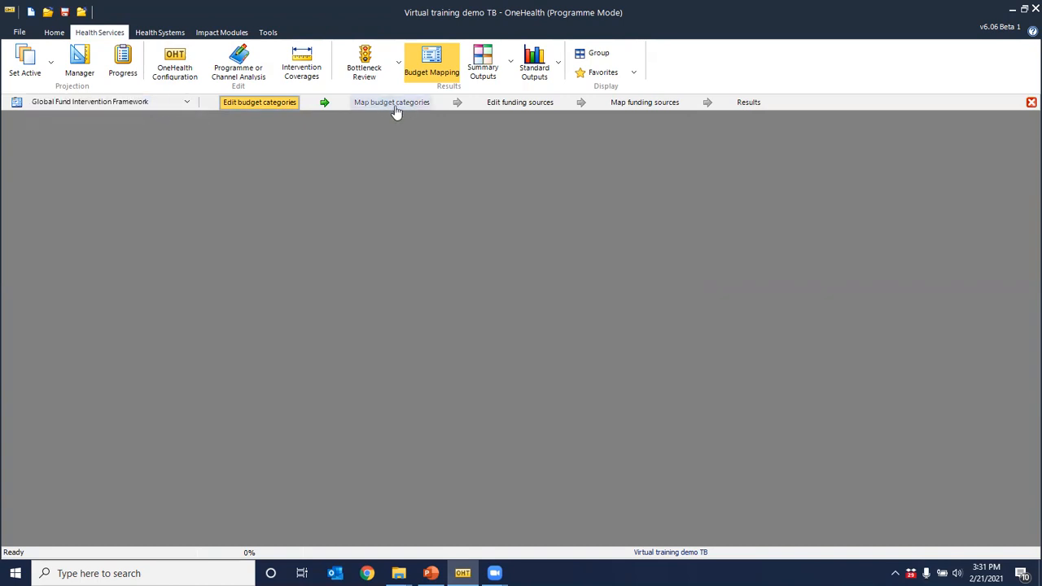
pyautogui.click(392, 105)
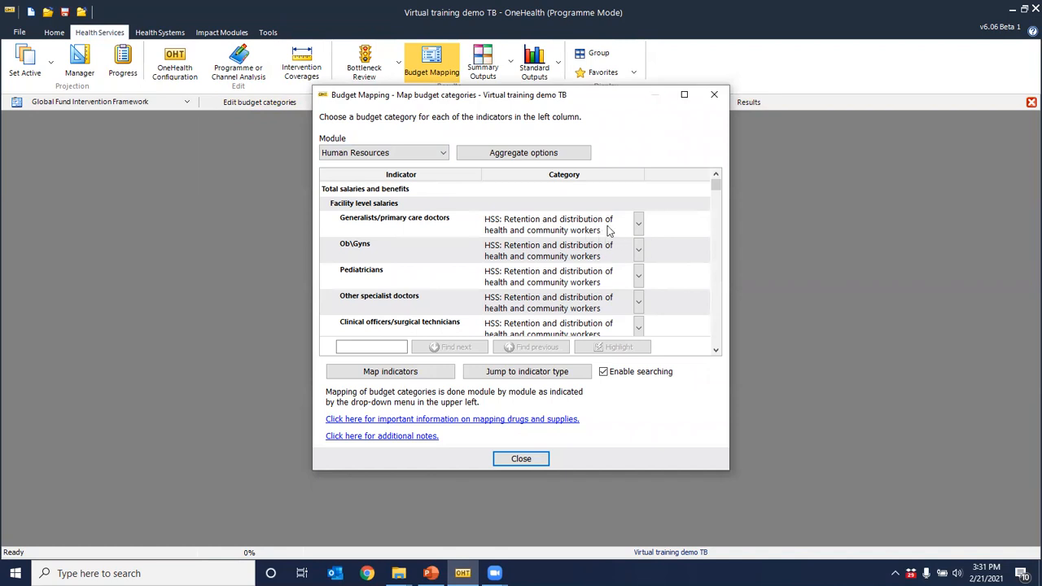
pyautogui.click(436, 154)
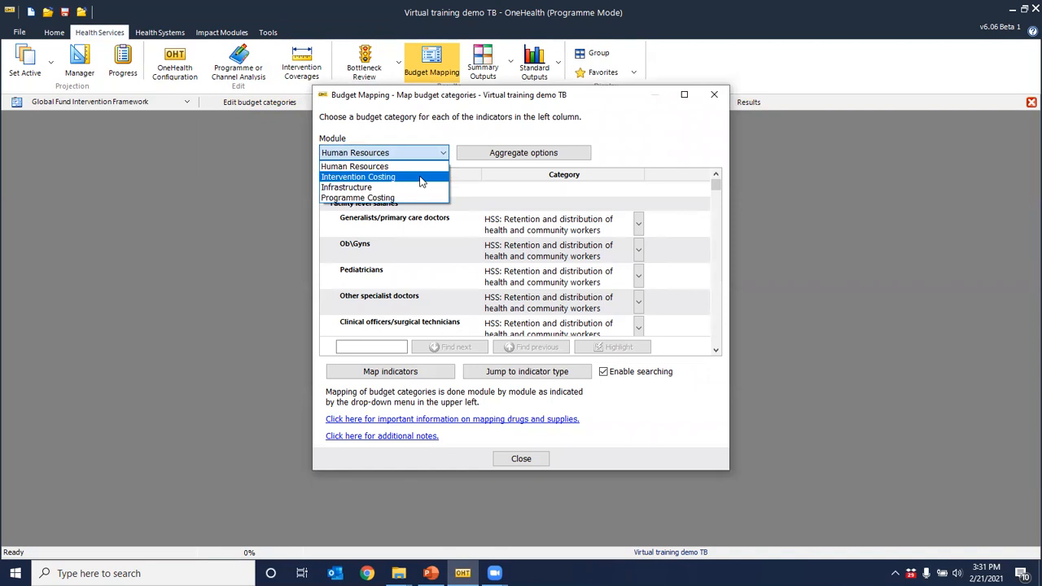
pyautogui.click(422, 177)
pyautogui.click(521, 155)
pyautogui.click(507, 209)
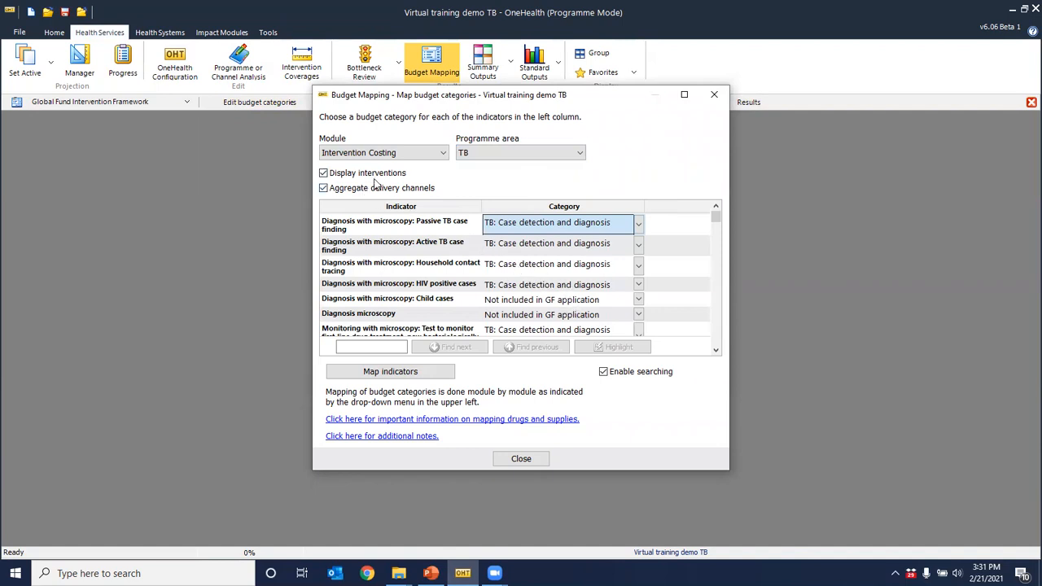
# Step: Examine the mapping list by individual delivery channel and without interventions displayed, then restore displayed interventions and aggregated delivery channels
pyautogui.click(323, 189)
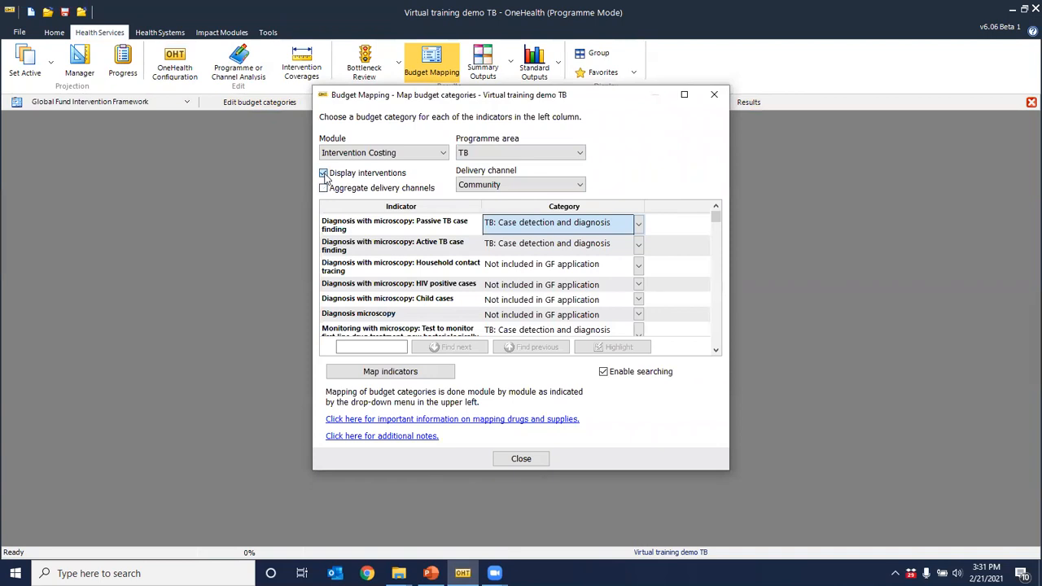
pyautogui.click(324, 174)
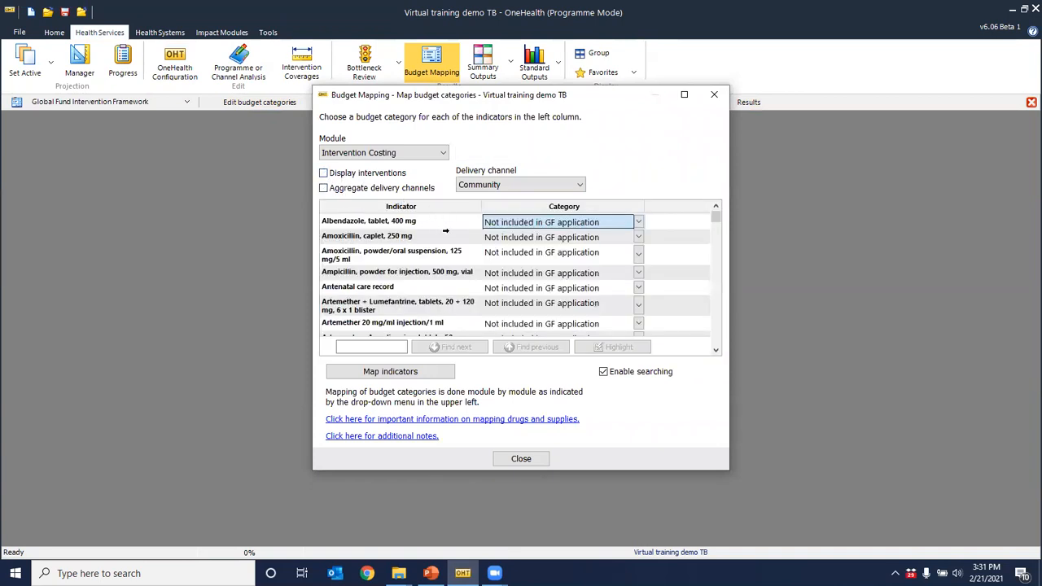
pyautogui.click(323, 173)
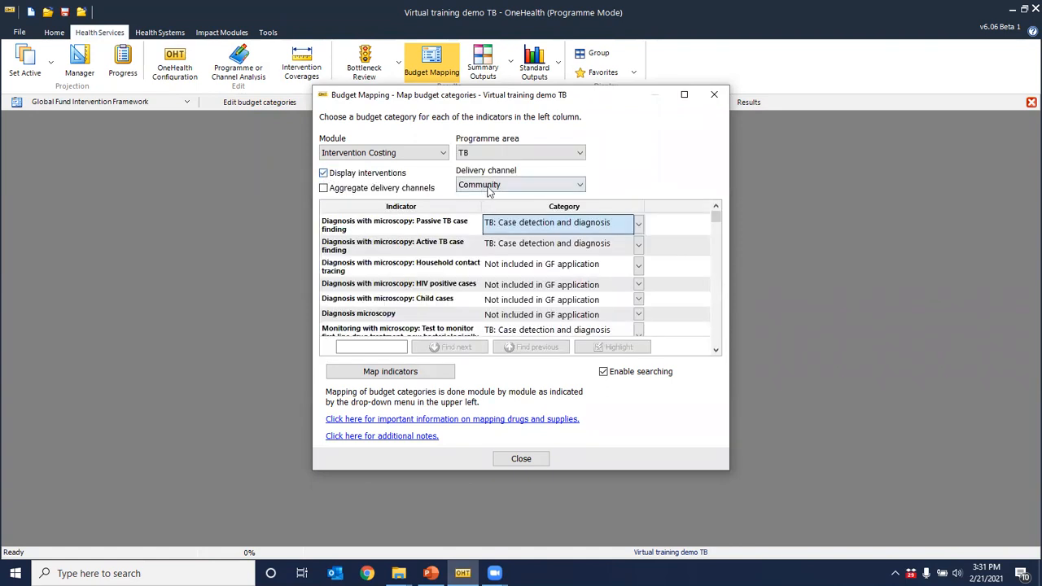
pyautogui.click(323, 172)
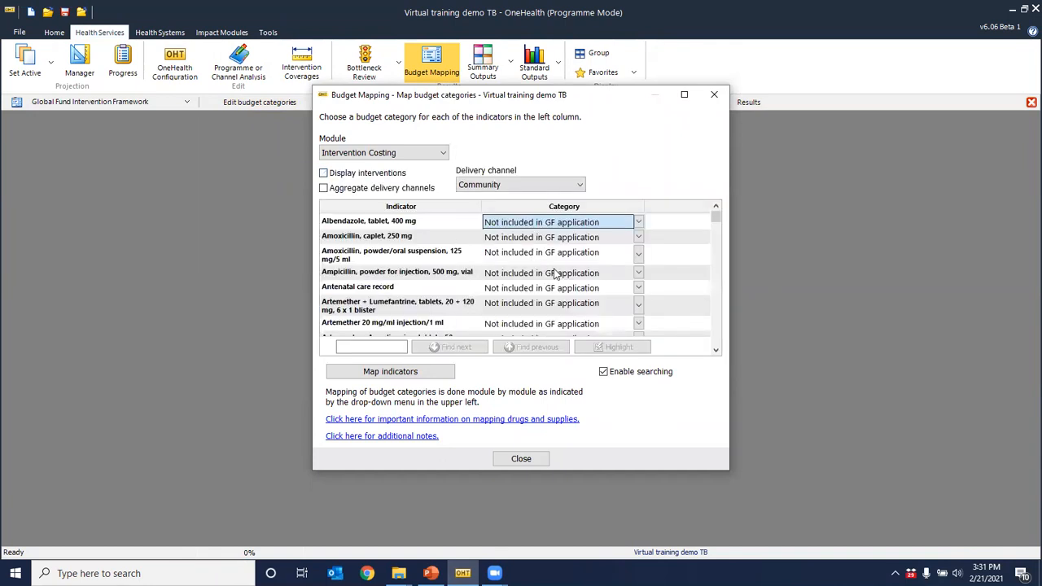
pyautogui.scroll(-5, 551, 269)
pyautogui.scroll(-3, 549, 264)
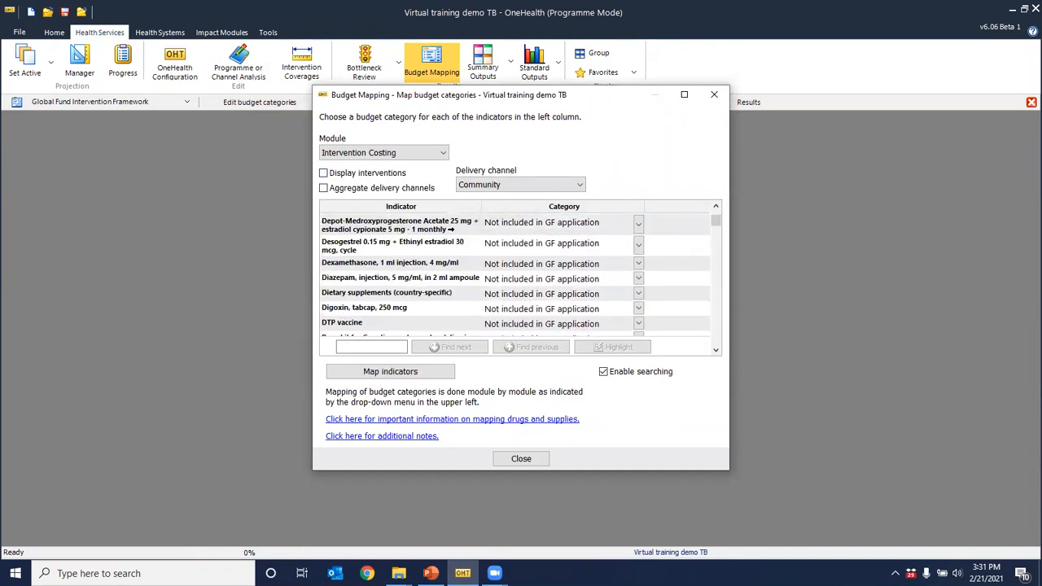
pyautogui.click(323, 173)
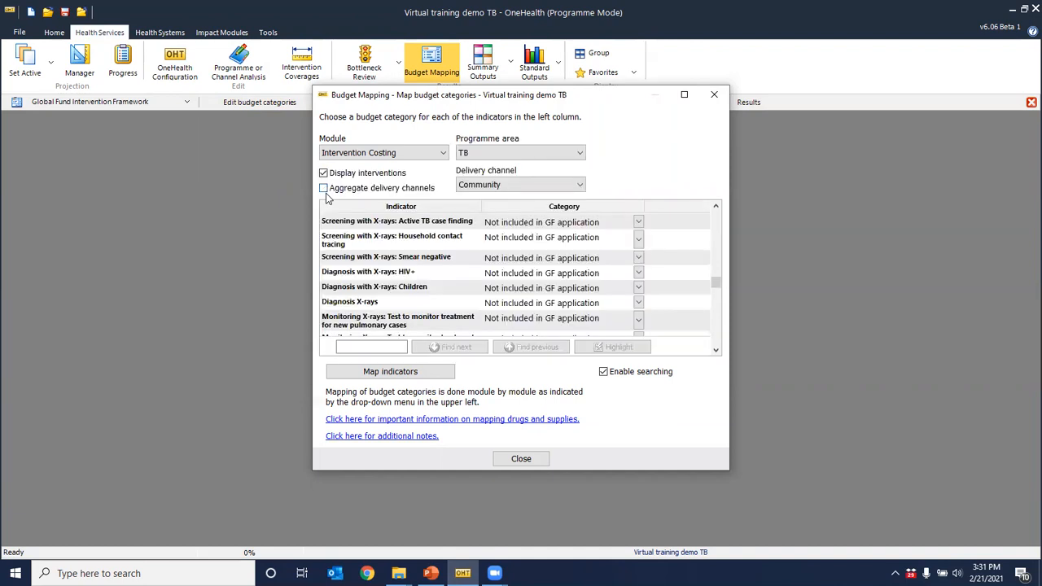
pyautogui.click(324, 188)
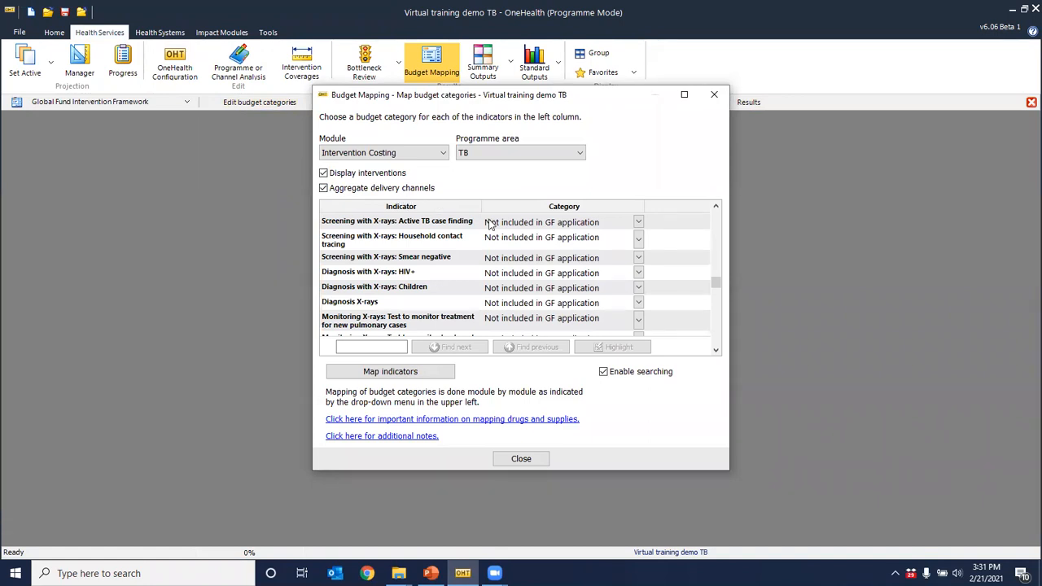
# Step: Map the first-line drug treatment microscopy monitoring indicator for previously treated cases to the "TB: Treatment" category
pyautogui.scroll(5, 491, 224)
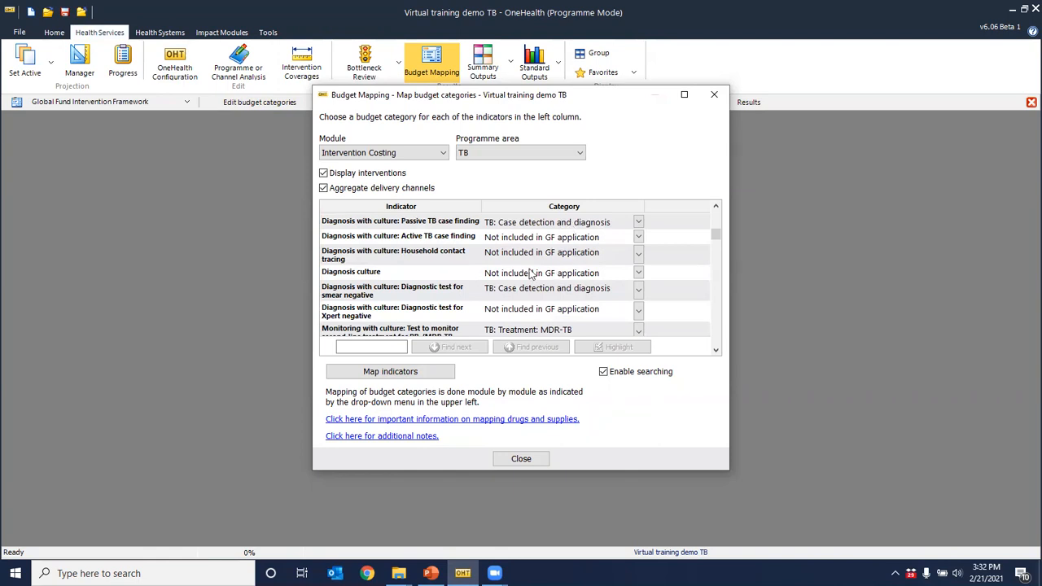
pyautogui.scroll(1, 556, 277)
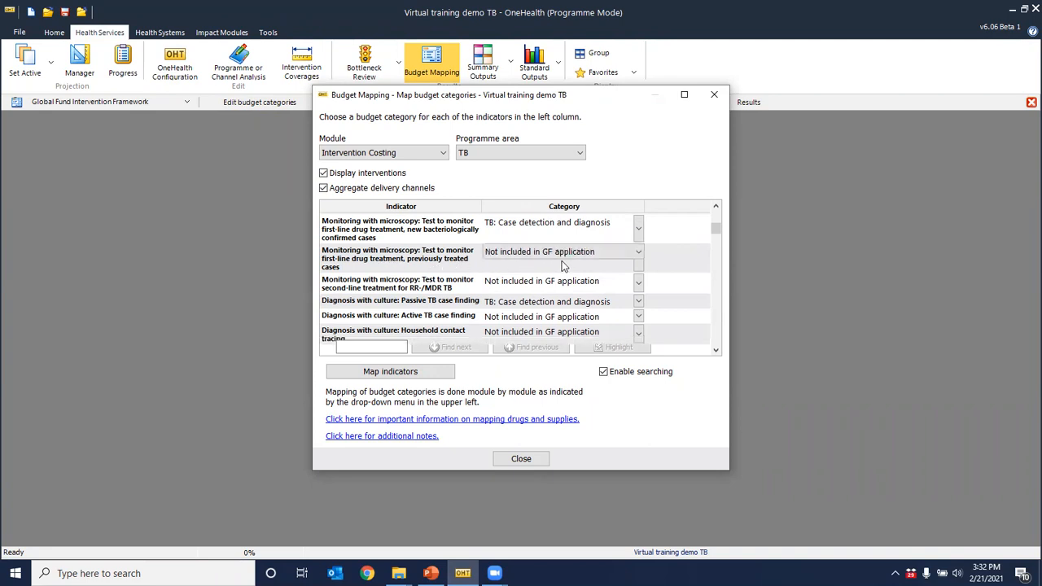
pyautogui.click(562, 267)
pyautogui.scroll(-2, 617, 304)
pyautogui.scroll(-6, 617, 303)
pyautogui.scroll(-8, 597, 304)
pyautogui.scroll(-2, 551, 308)
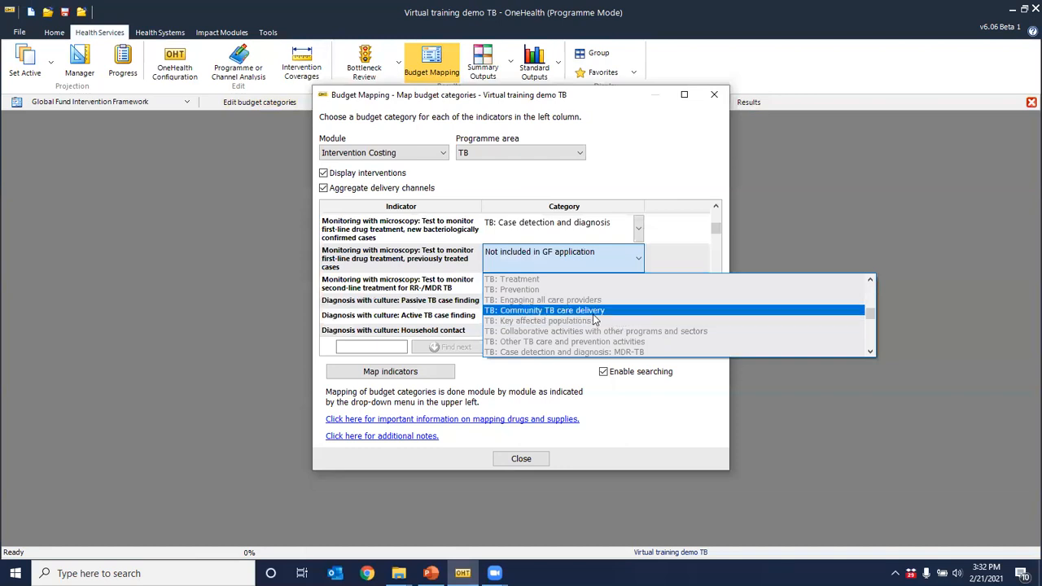
pyautogui.scroll(1, 634, 326)
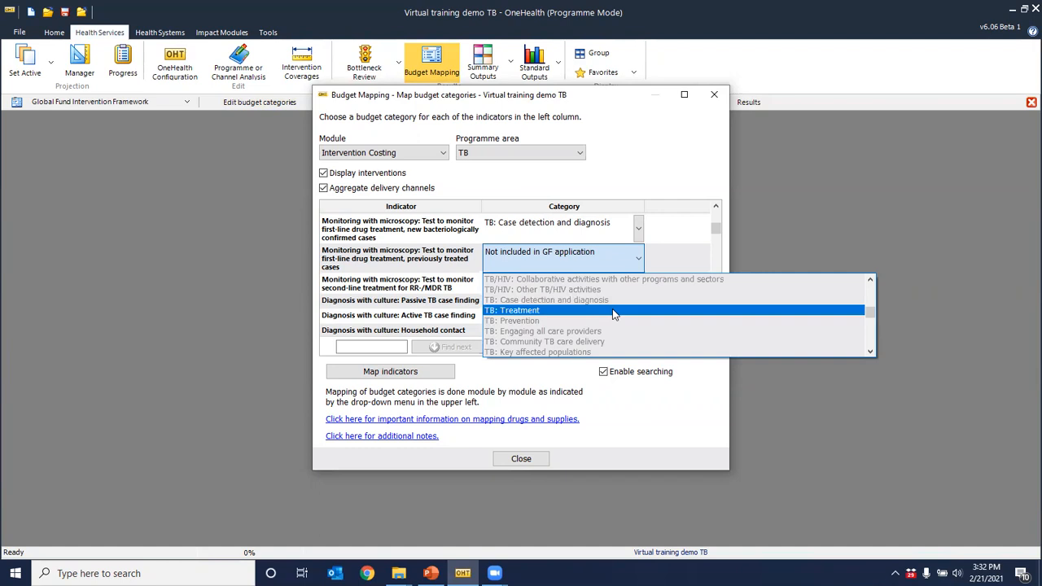
pyautogui.click(549, 315)
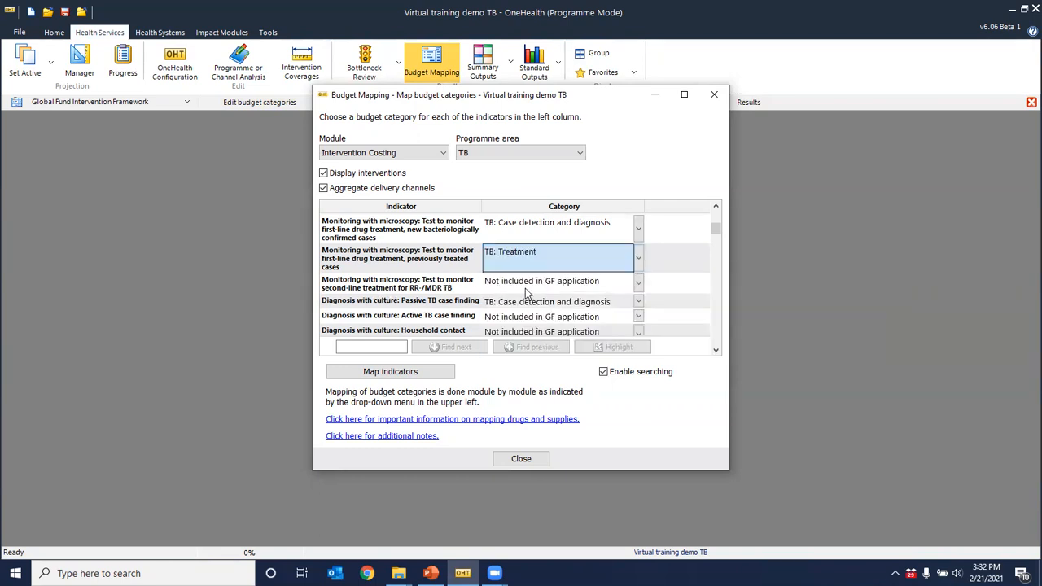
# Step: Map the microscopy monitoring indicator for second-line treatment of RR-/MDR TB to "TB: Case detection and diagnosis: MDR-TB" and close the category mapping
pyautogui.click(566, 291)
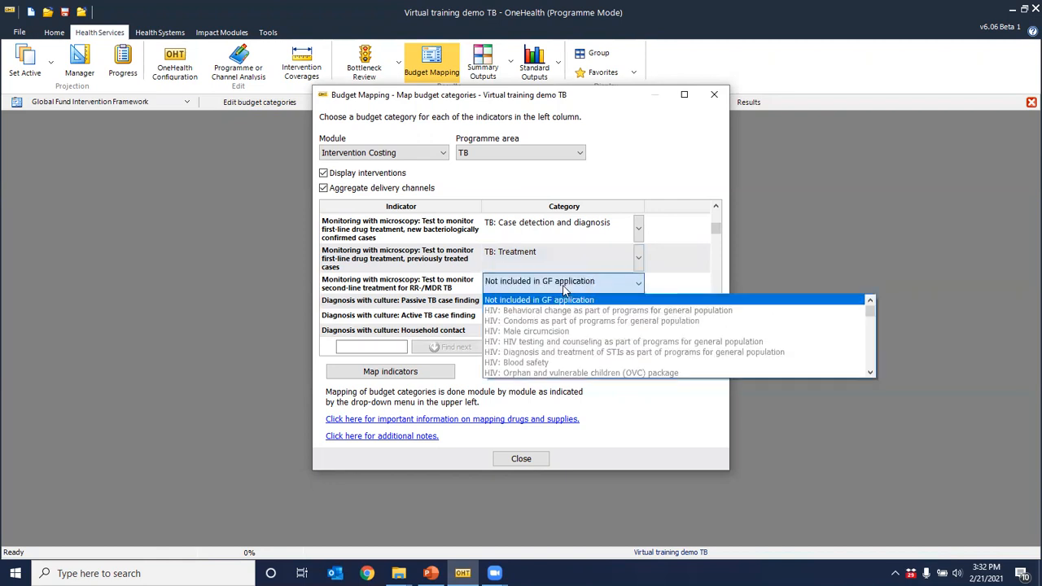
pyautogui.scroll(-2, 590, 315)
pyautogui.scroll(-10, 591, 315)
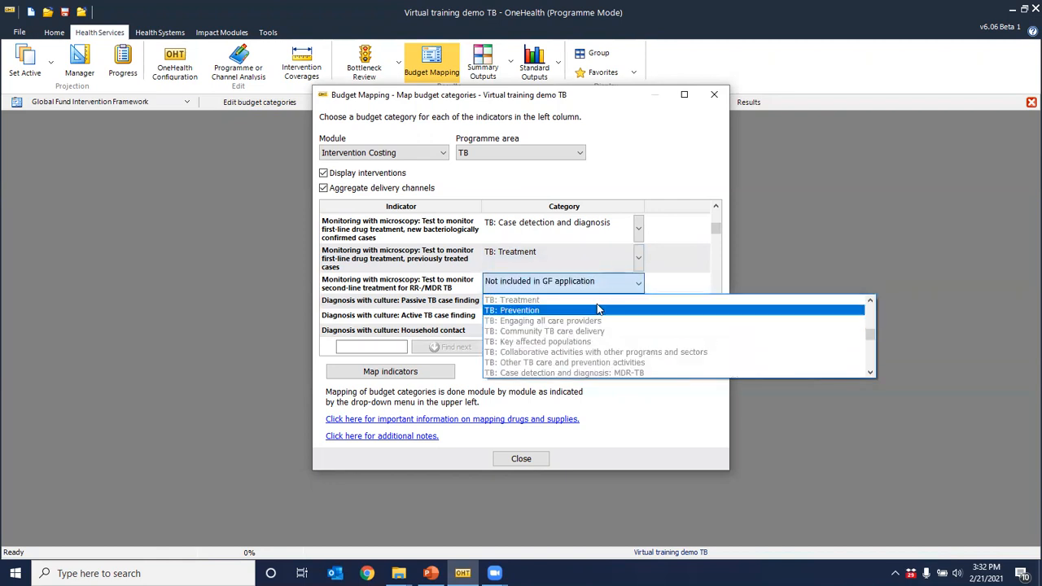
pyautogui.scroll(2, 615, 301)
pyautogui.scroll(-3, 623, 305)
pyautogui.scroll(-4, 627, 307)
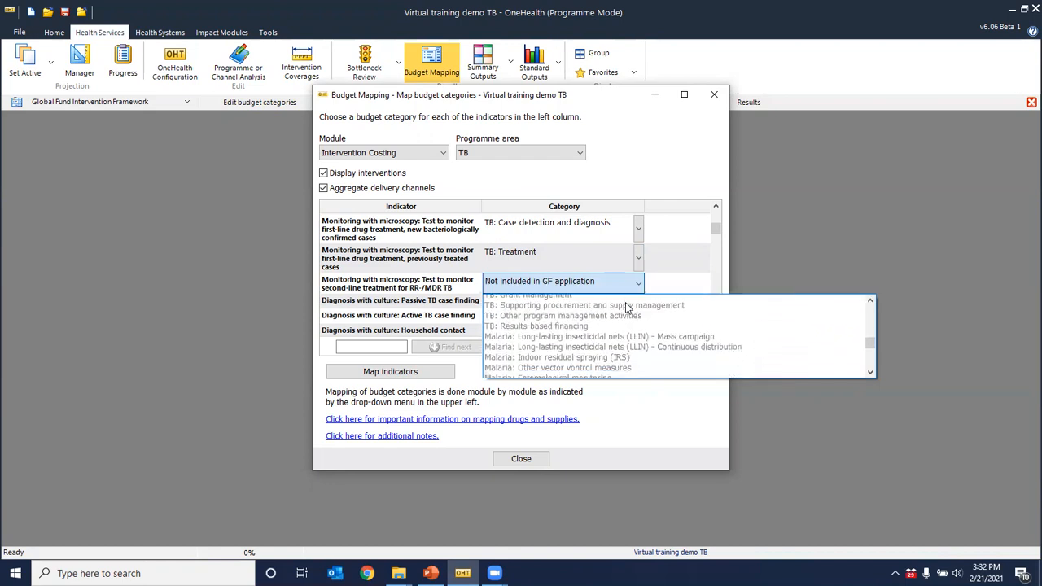
pyautogui.scroll(3, 651, 303)
pyautogui.scroll(4, 651, 304)
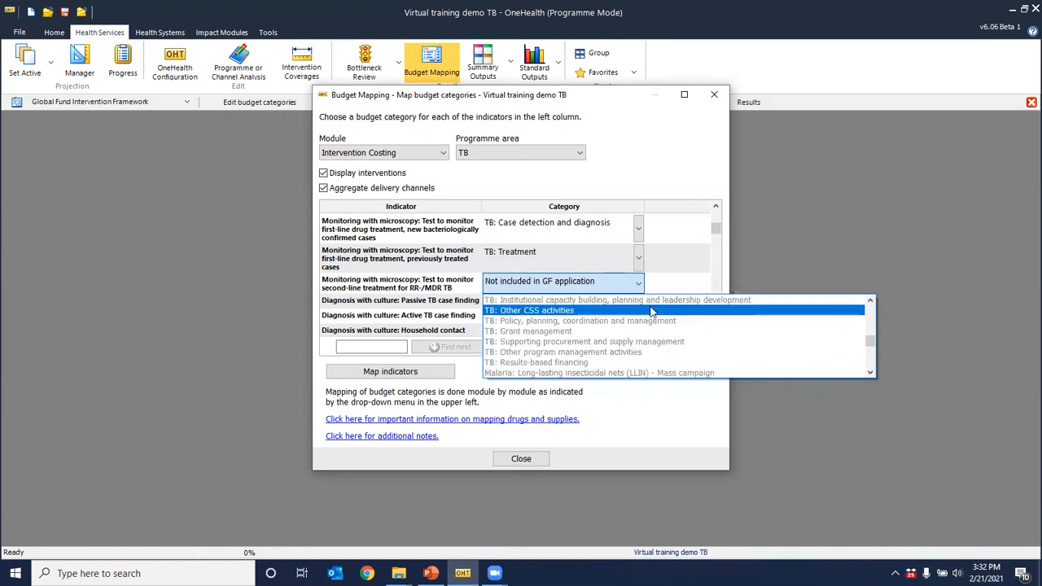
pyautogui.scroll(3, 651, 312)
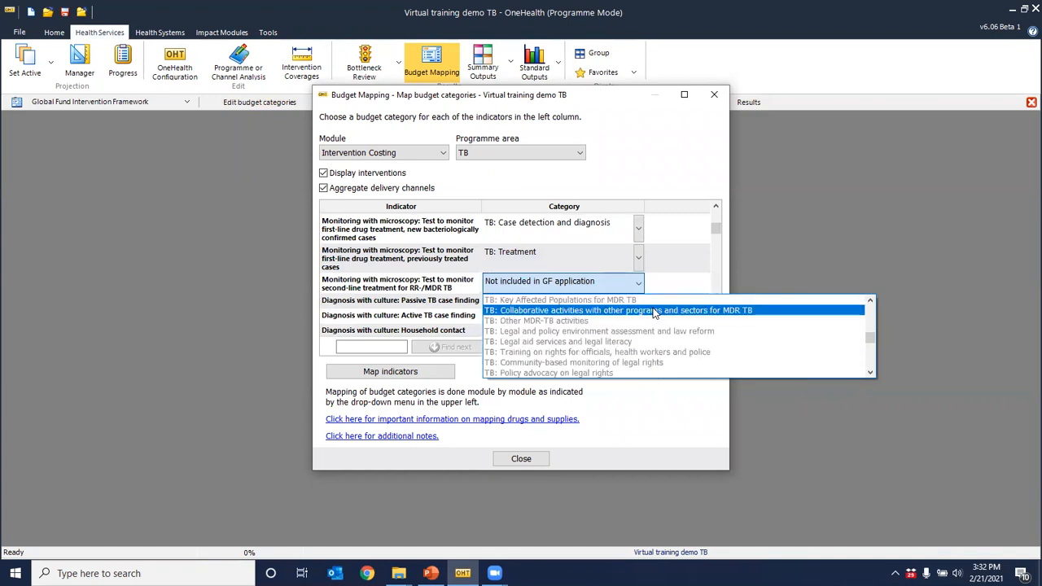
pyautogui.scroll(1, 652, 316)
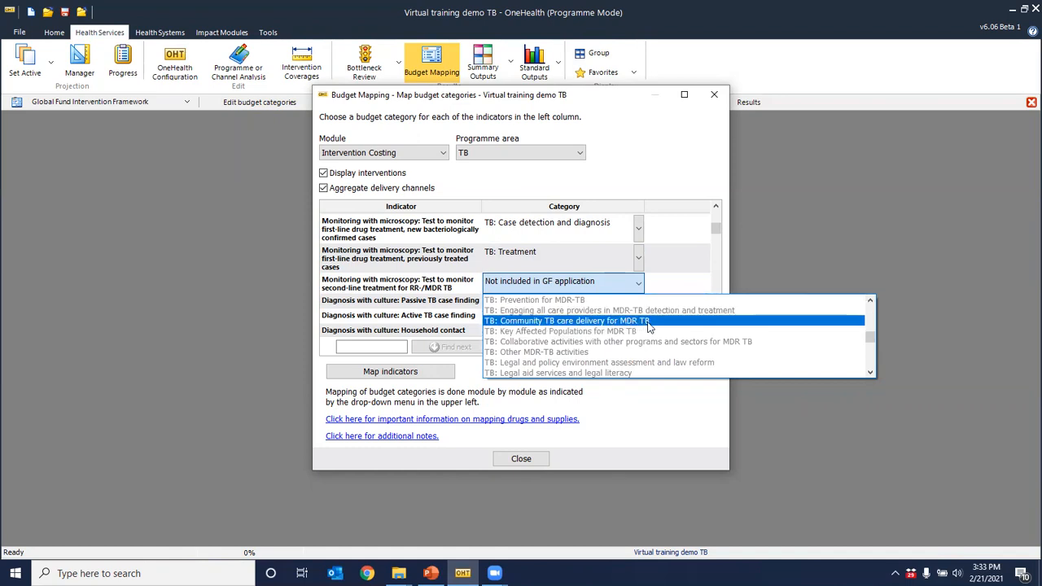
pyautogui.scroll(3, 647, 326)
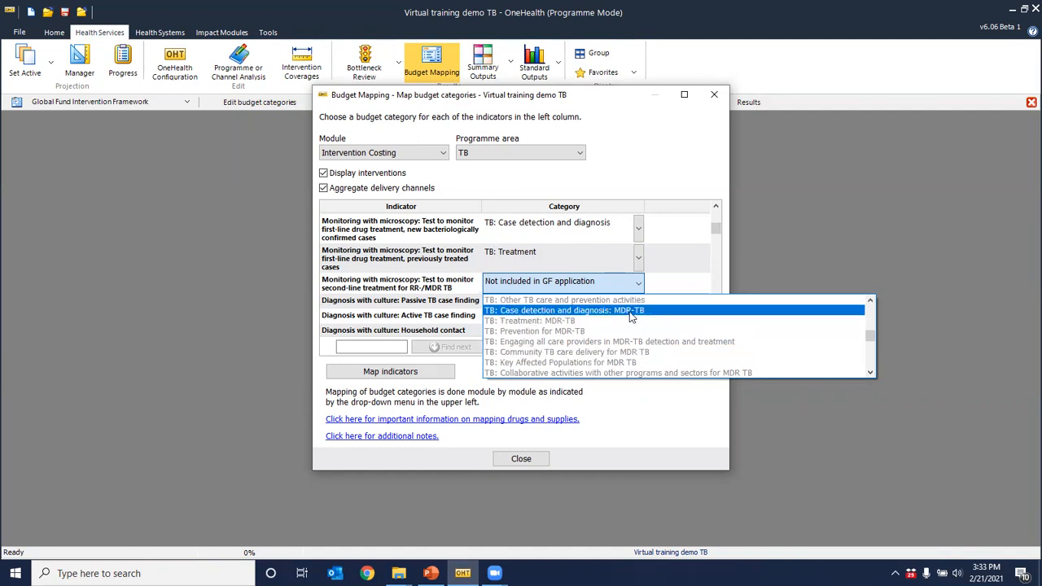
pyautogui.click(631, 317)
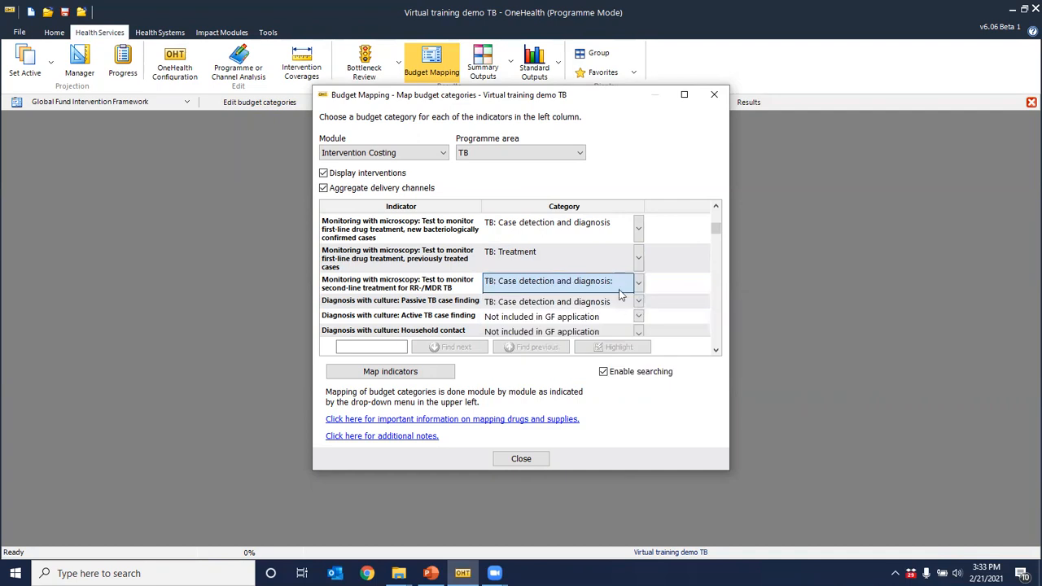
pyautogui.click(521, 460)
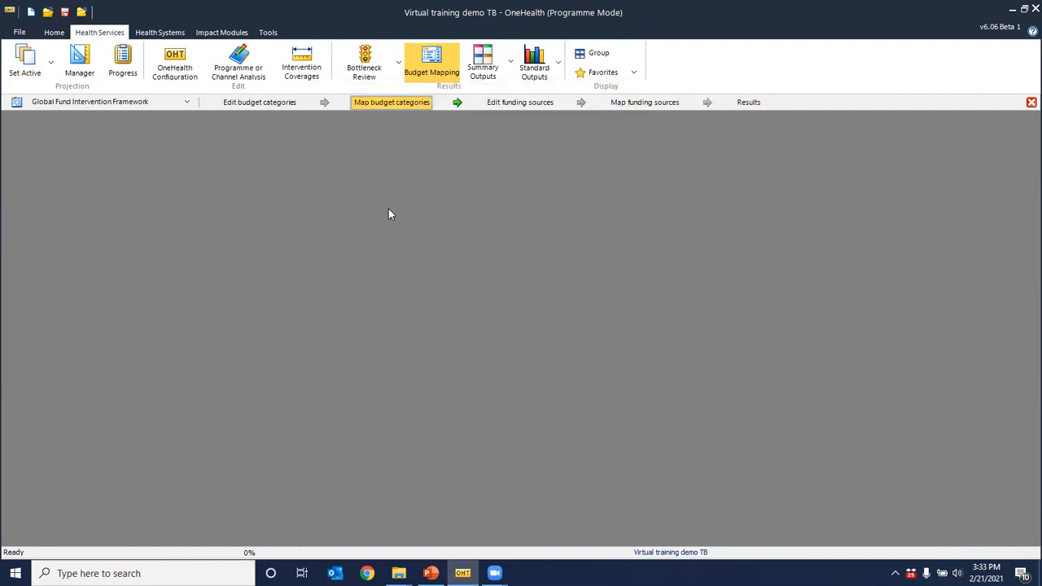
# Step: Add "Out of pocket" to the list of funding sources and save the list
pyautogui.click(398, 107)
pyautogui.click(537, 113)
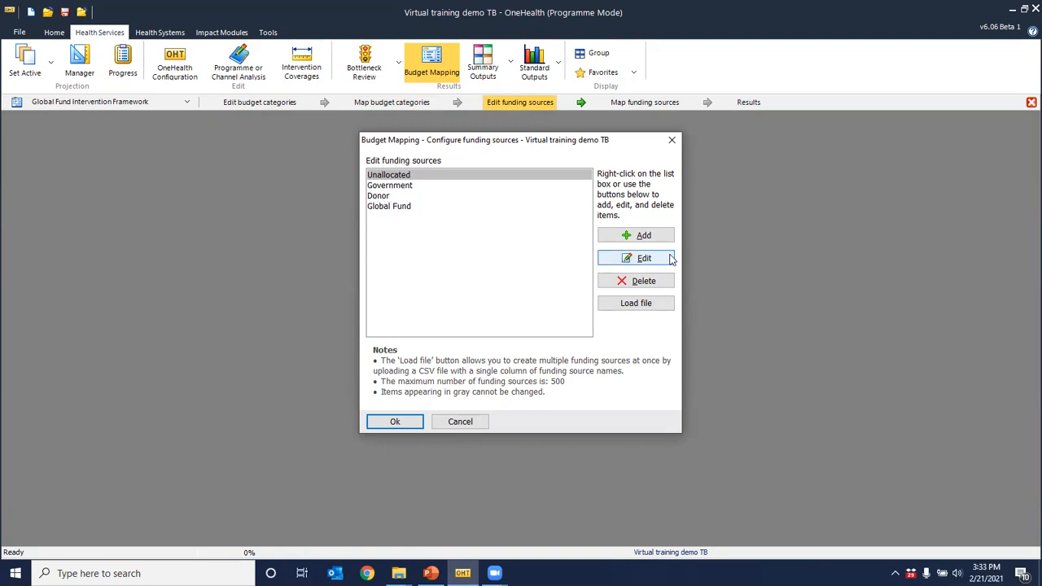
pyautogui.click(650, 237)
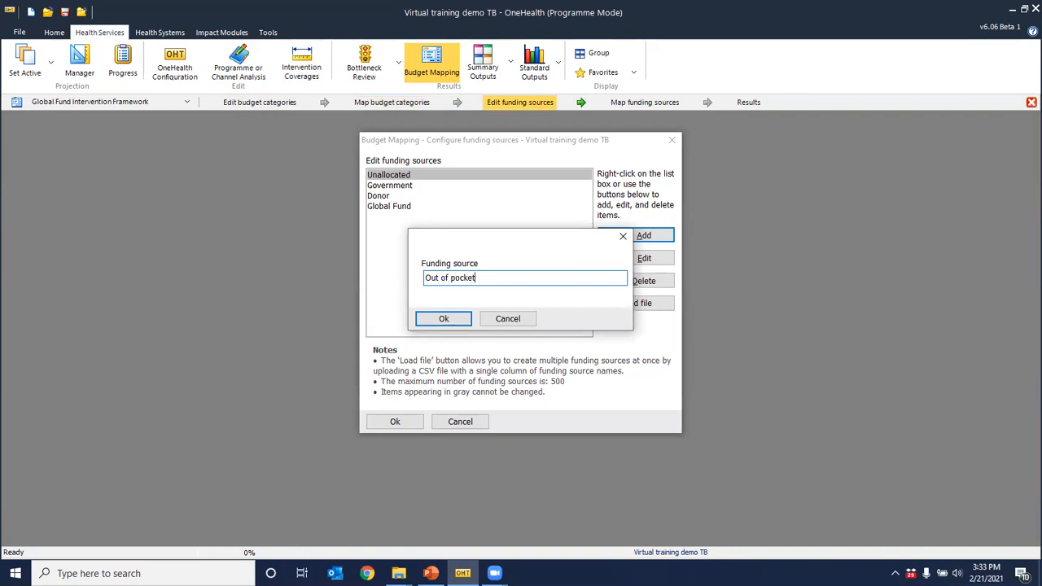
pyautogui.press('Return')
pyautogui.click(395, 425)
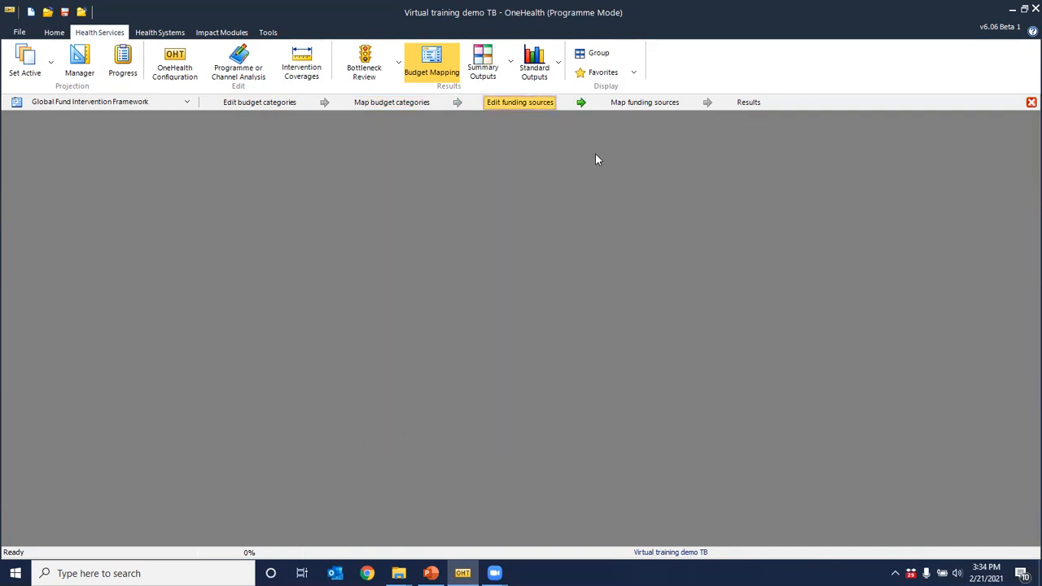
# Step: In the funding source mapping, open the distribution across several funding sources for the "TB: Case detection and diagnosis" category
pyautogui.click(638, 103)
pyautogui.scroll(-4, 644, 355)
pyautogui.scroll(-15, 643, 355)
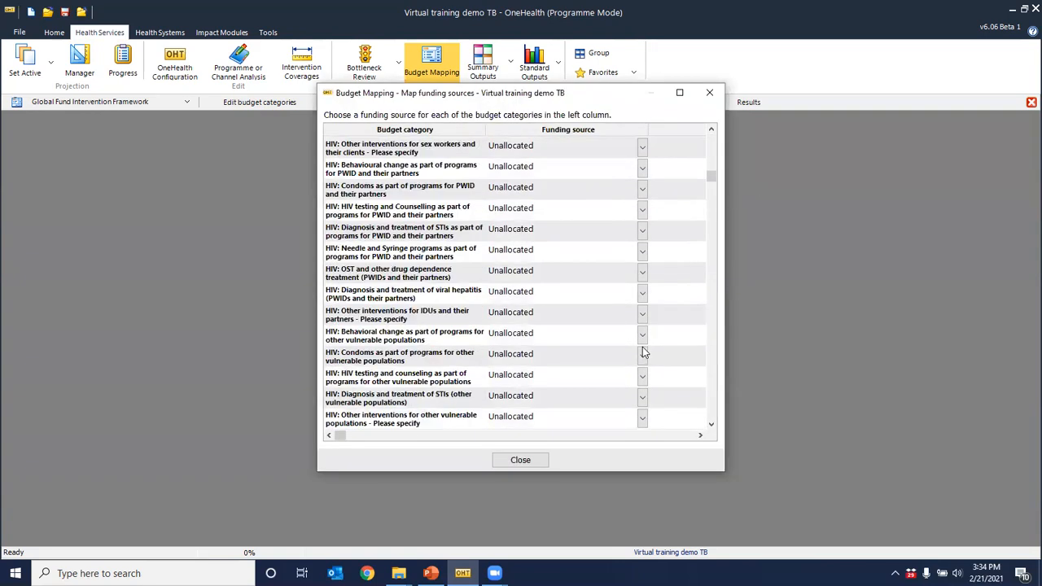
pyautogui.scroll(-2, 644, 352)
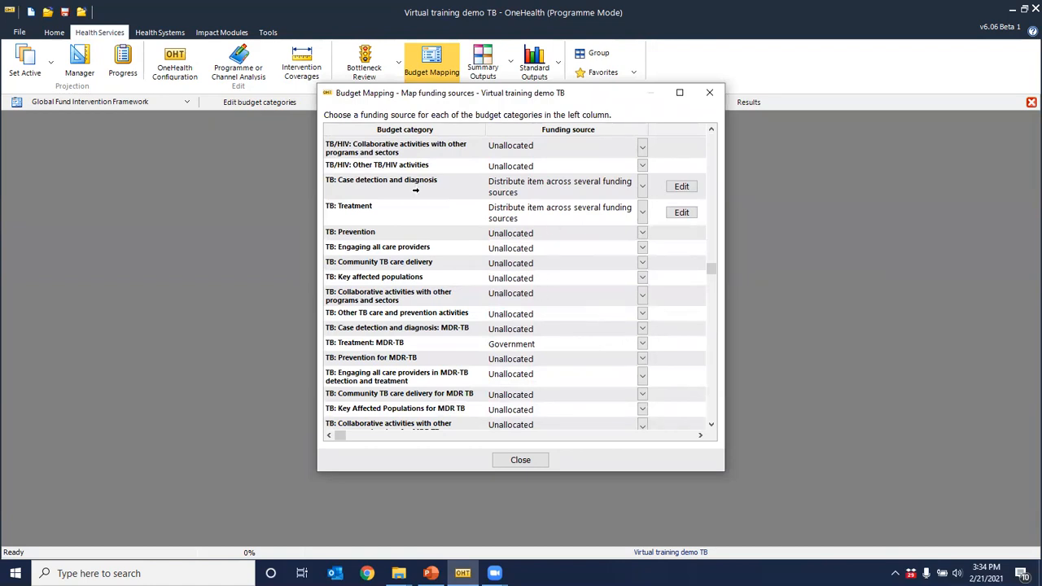
pyautogui.click(643, 189)
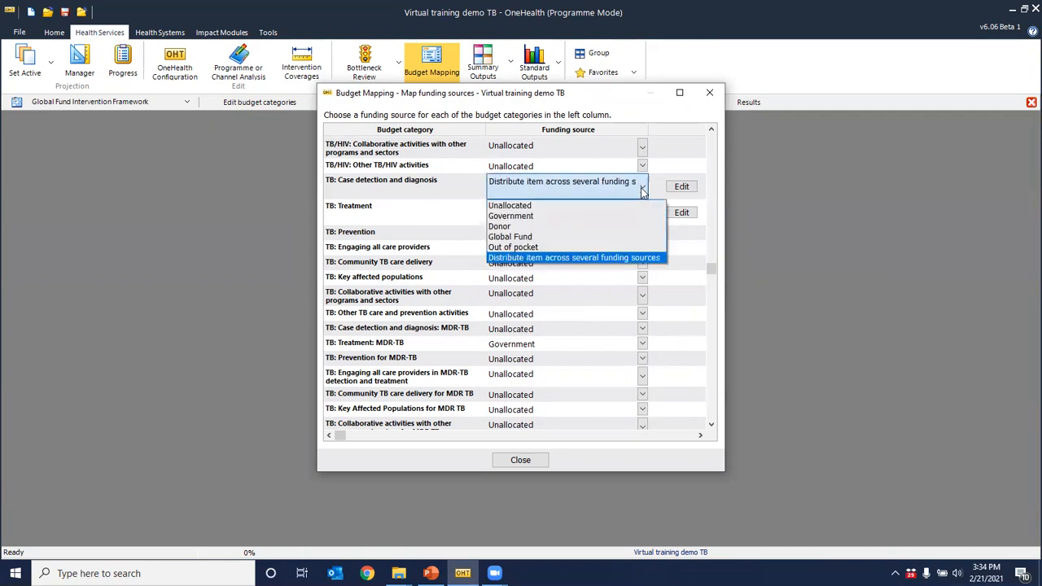
pyautogui.click(685, 188)
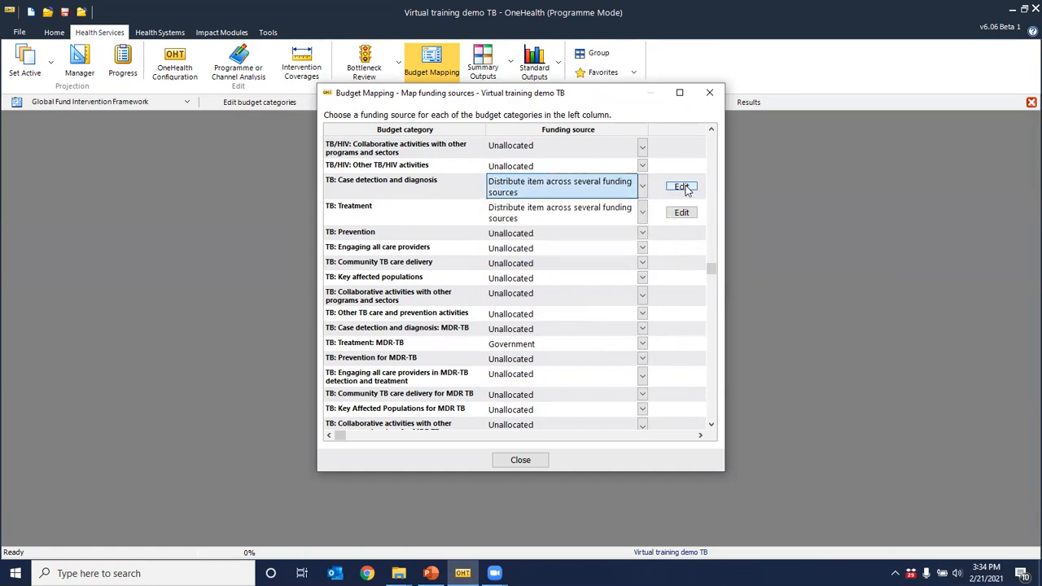
pyautogui.click(683, 187)
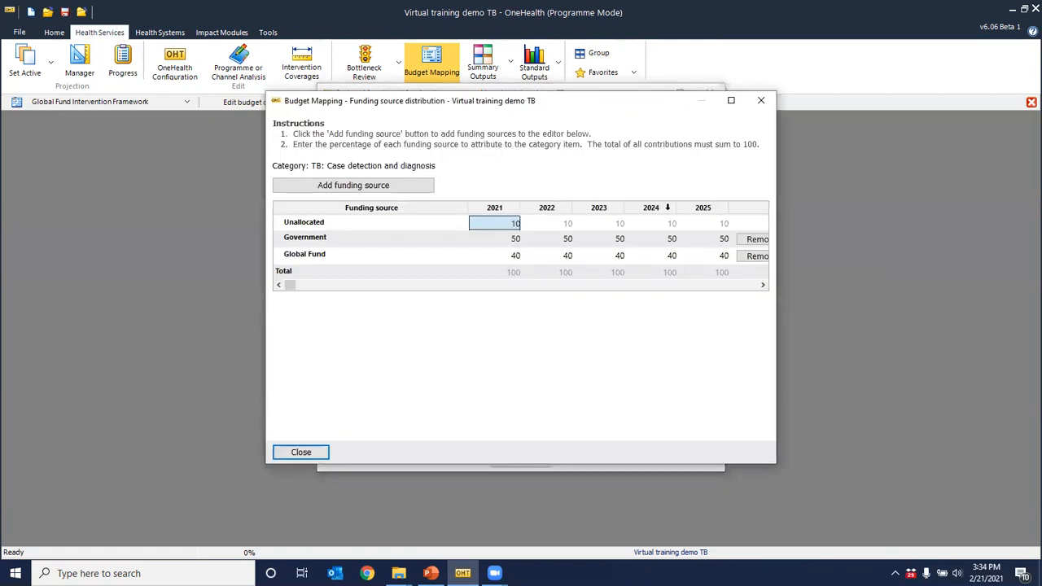
# Step: Add Donor as a funding source in the distribution for TB case detection and diagnosis
pyautogui.click(420, 187)
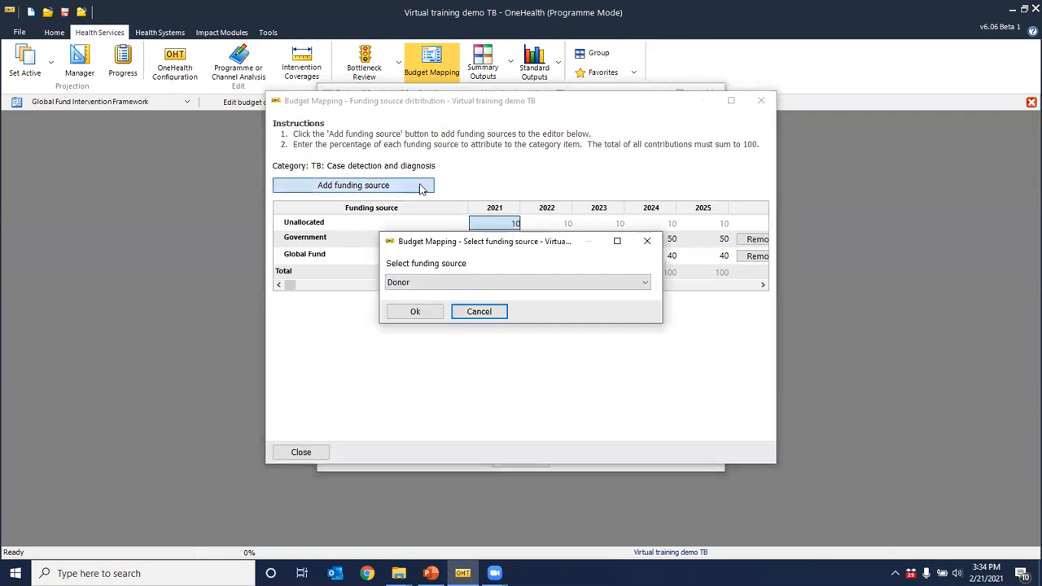
pyautogui.click(462, 285)
pyautogui.click(463, 294)
pyautogui.click(416, 312)
# Step: Set the Donor share to 10 percent for every year from 2021 to 2025, and close the funding source mapping
pyautogui.click(512, 272)
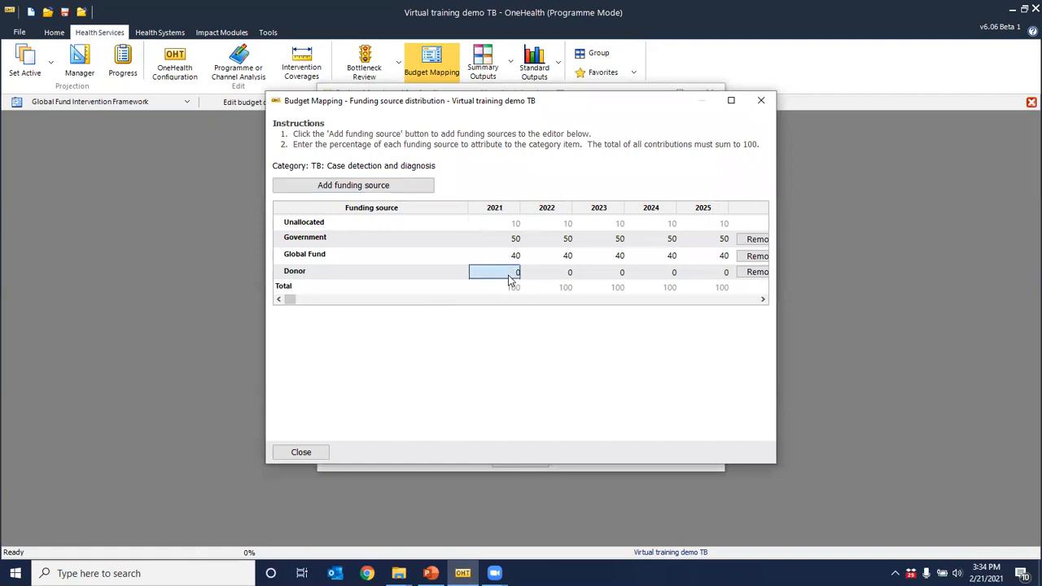
pyautogui.write('10')
pyautogui.click(562, 275)
pyautogui.moveTo(518, 277); pyautogui.dragTo(696, 281)
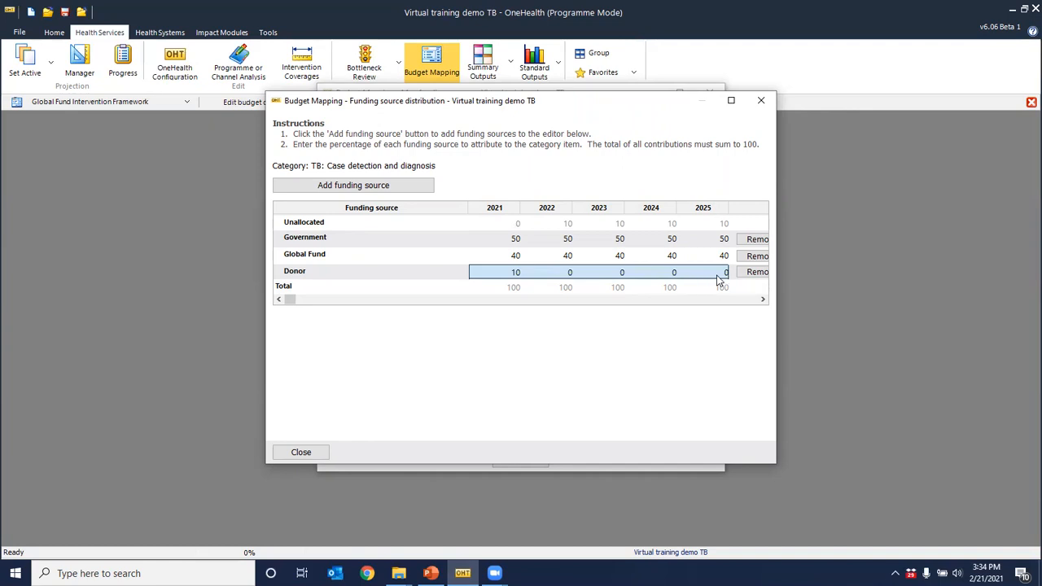
pyautogui.hotkey('ctrl', 'r')
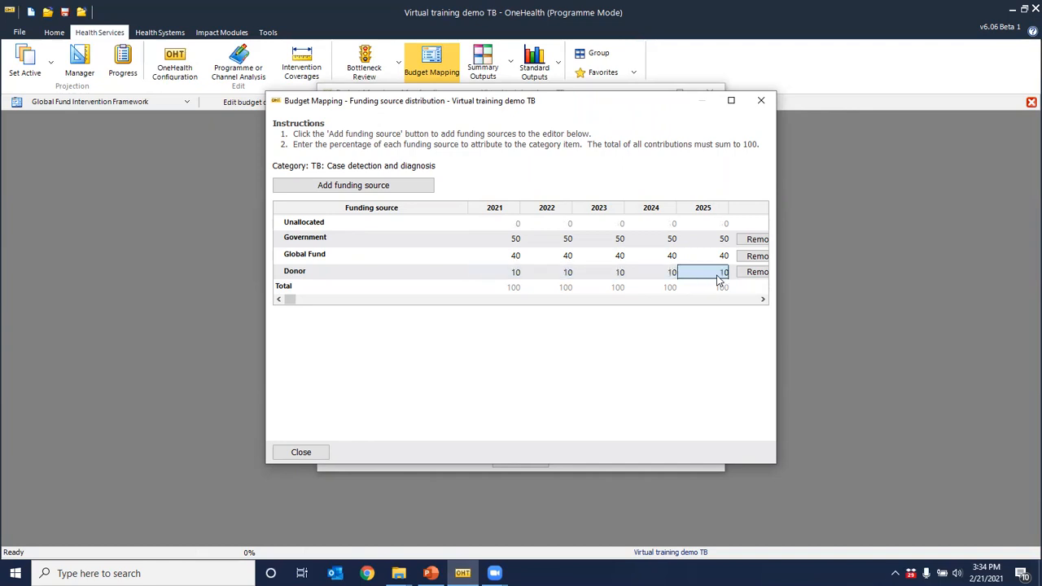
pyautogui.click(319, 455)
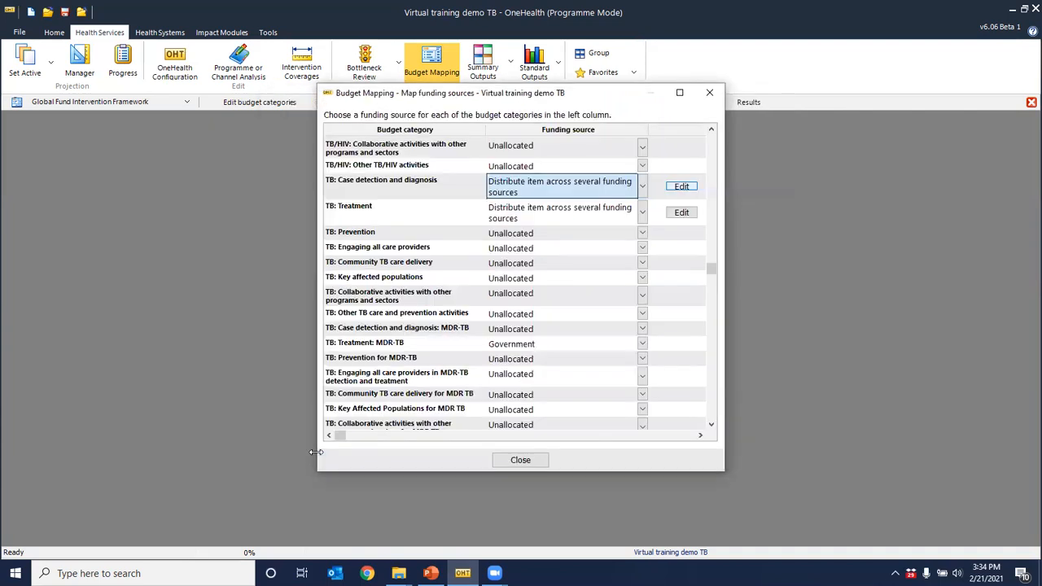
pyautogui.click(535, 461)
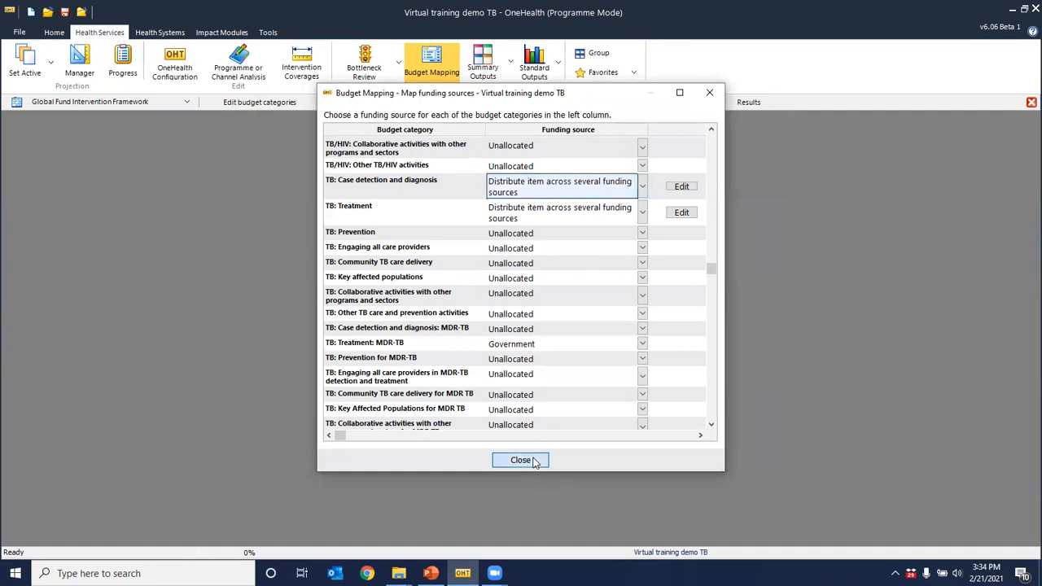
# Step: Show the budget mapping results by budget category and examine the case detection and treatment costs for TB and MDR-TB
pyautogui.click(749, 105)
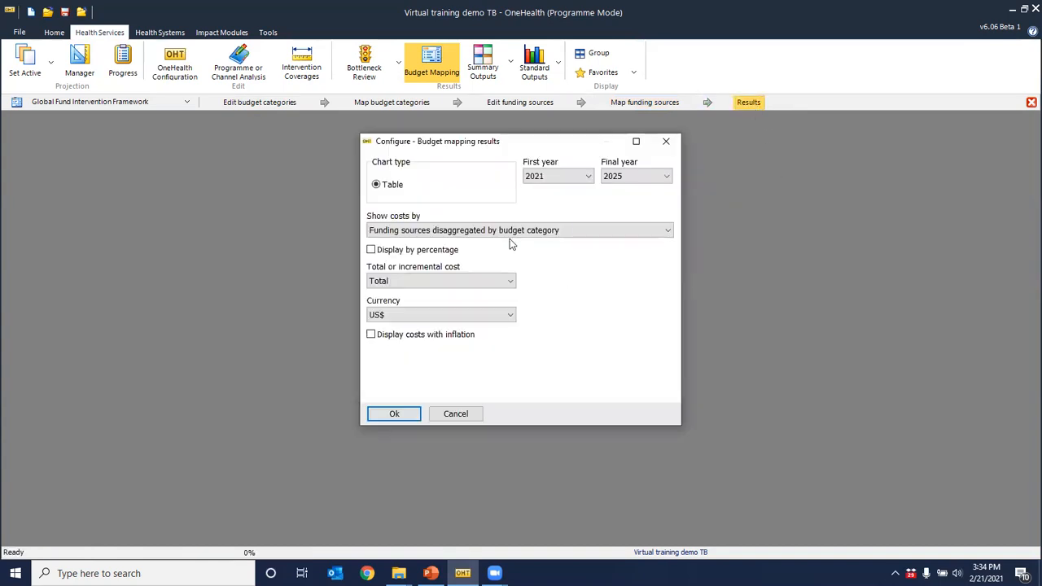
pyautogui.click(515, 232)
pyautogui.click(529, 242)
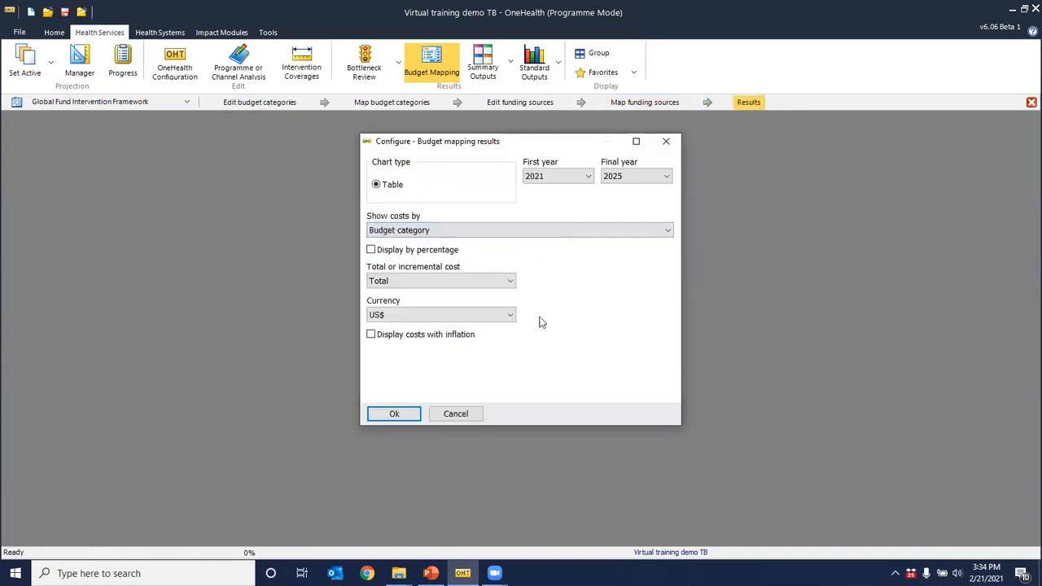
pyautogui.click(395, 414)
pyautogui.scroll(-6, 189, 277)
pyautogui.scroll(-4, 189, 277)
pyautogui.scroll(2, 189, 277)
pyautogui.scroll(-8, 197, 320)
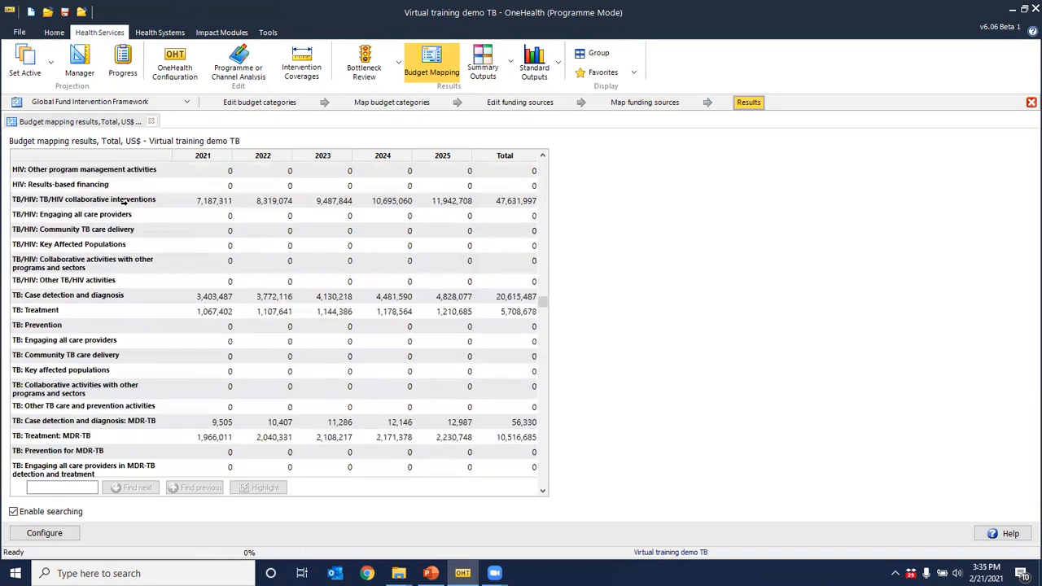
pyautogui.moveTo(81, 297); pyautogui.dragTo(91, 309)
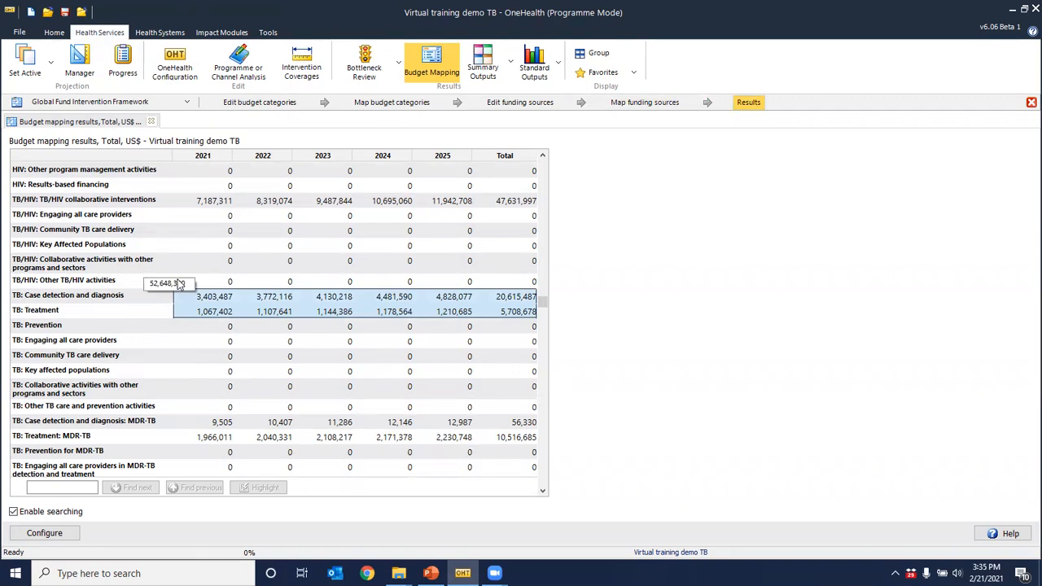
pyautogui.moveTo(89, 423); pyautogui.dragTo(91, 435)
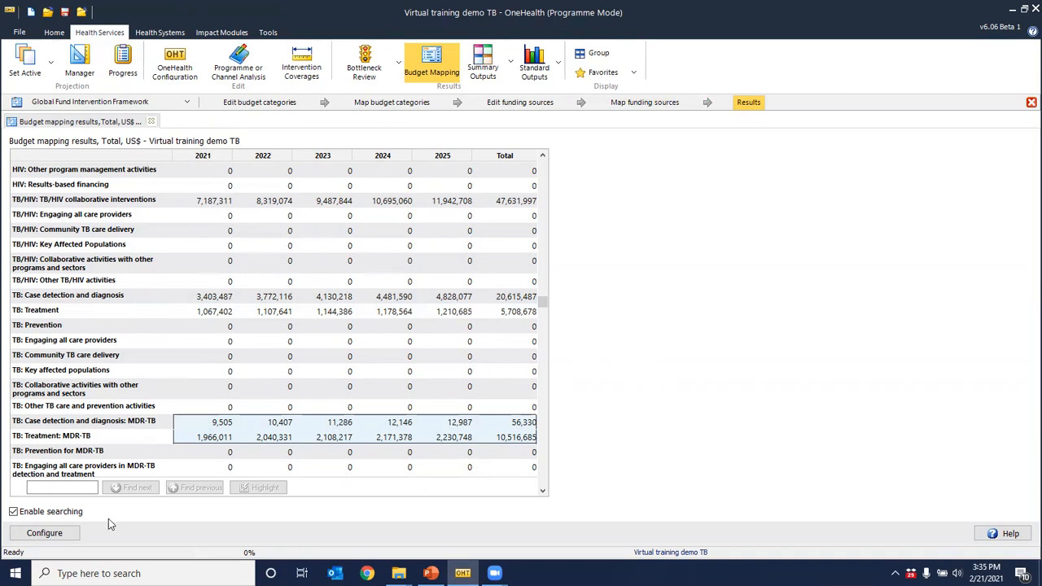
# Step: Reconfigure the results table to show costs by funding source and examine the Unallocated, Government, Donor and Global Fund rows
pyautogui.click(43, 534)
pyautogui.click(497, 232)
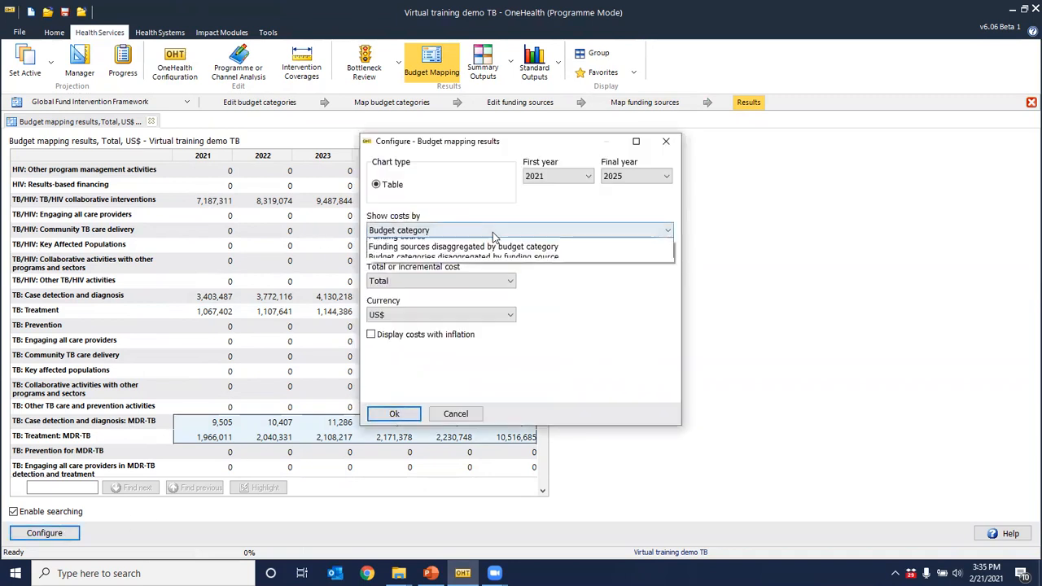
pyautogui.click(501, 252)
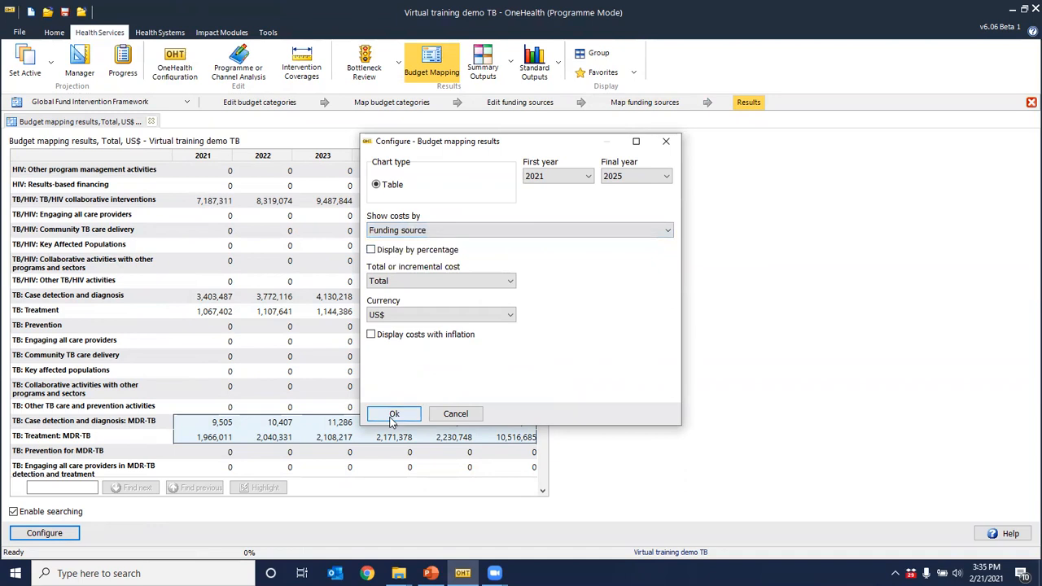
pyautogui.click(396, 414)
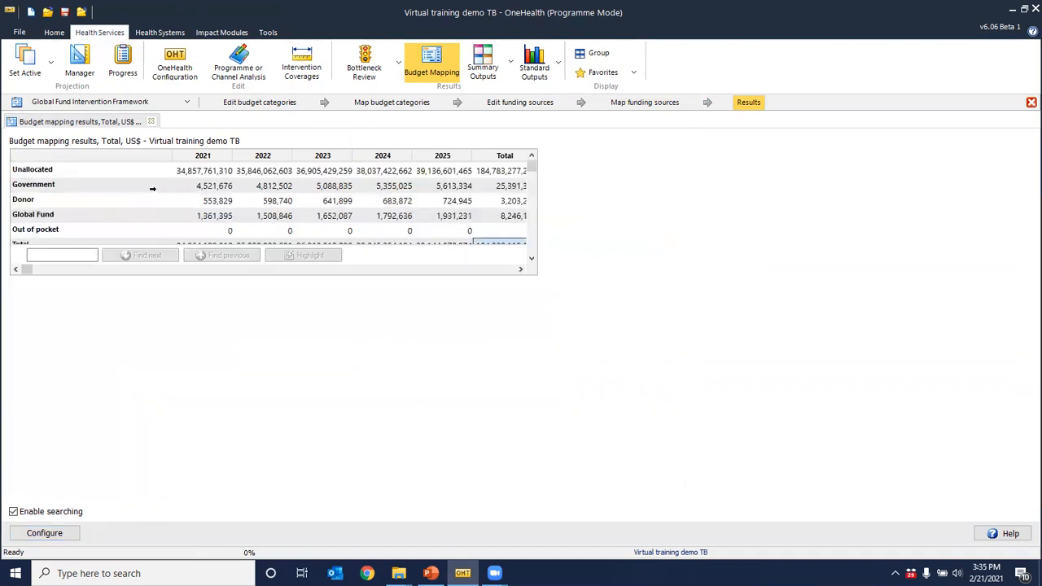
pyautogui.moveTo(167, 185); pyautogui.dragTo(167, 214)
pyautogui.click(136, 168)
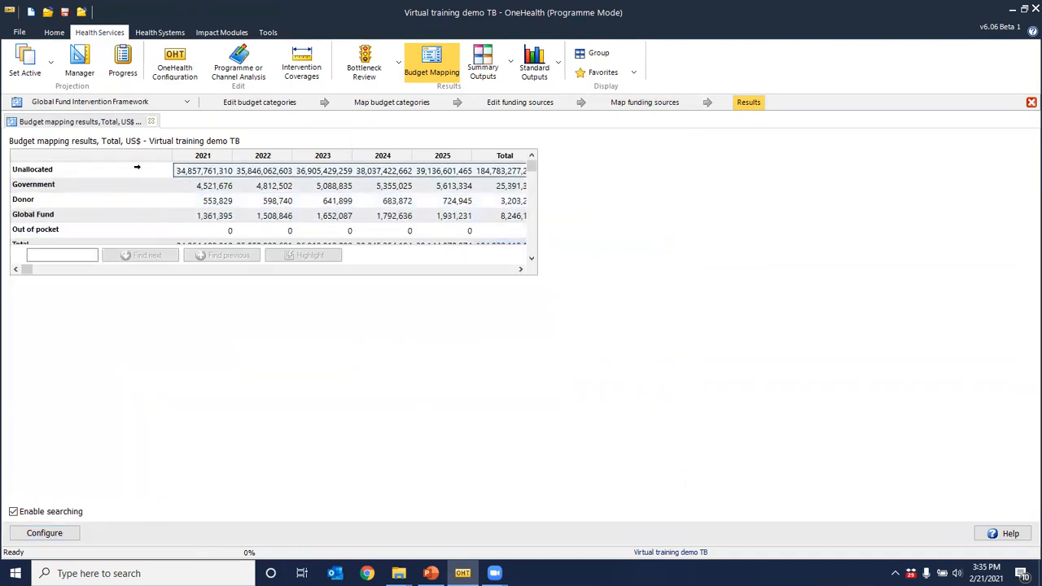
pyautogui.moveTo(125, 183); pyautogui.dragTo(172, 215)
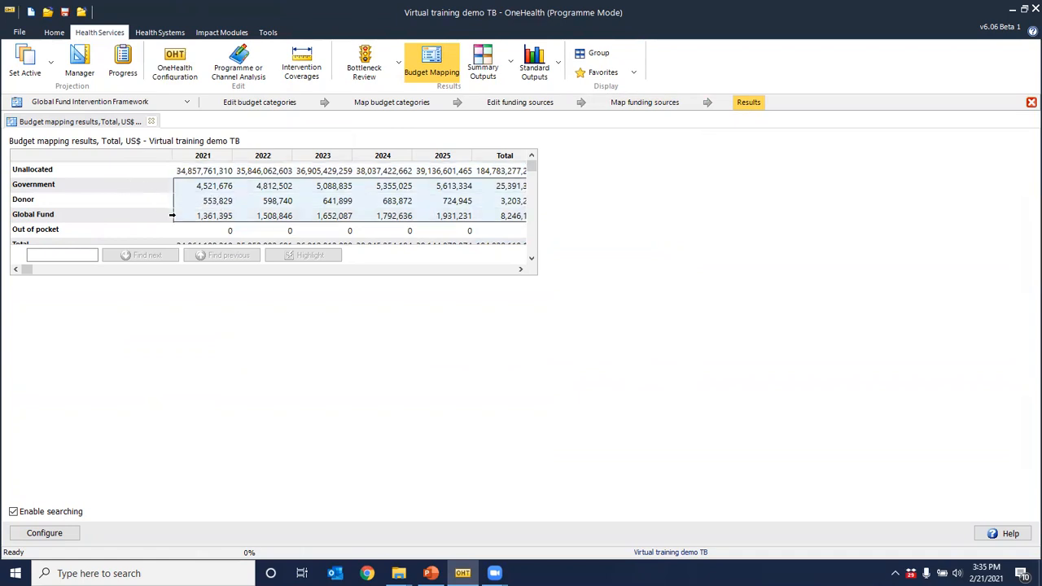
pyautogui.click(225, 203)
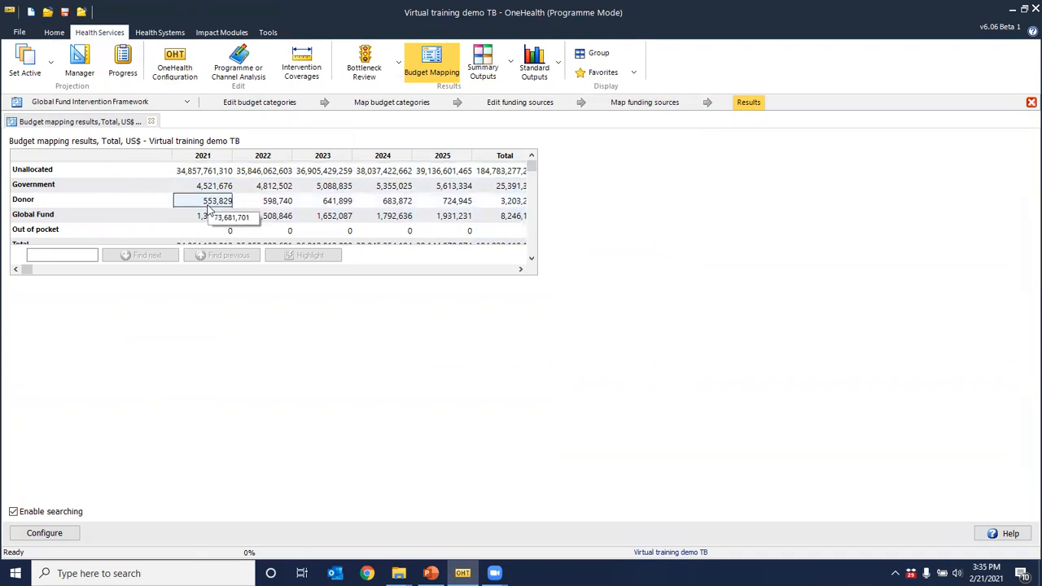
pyautogui.click(209, 218)
pyautogui.scroll(-1, 362, 214)
pyautogui.scroll(1, 246, 199)
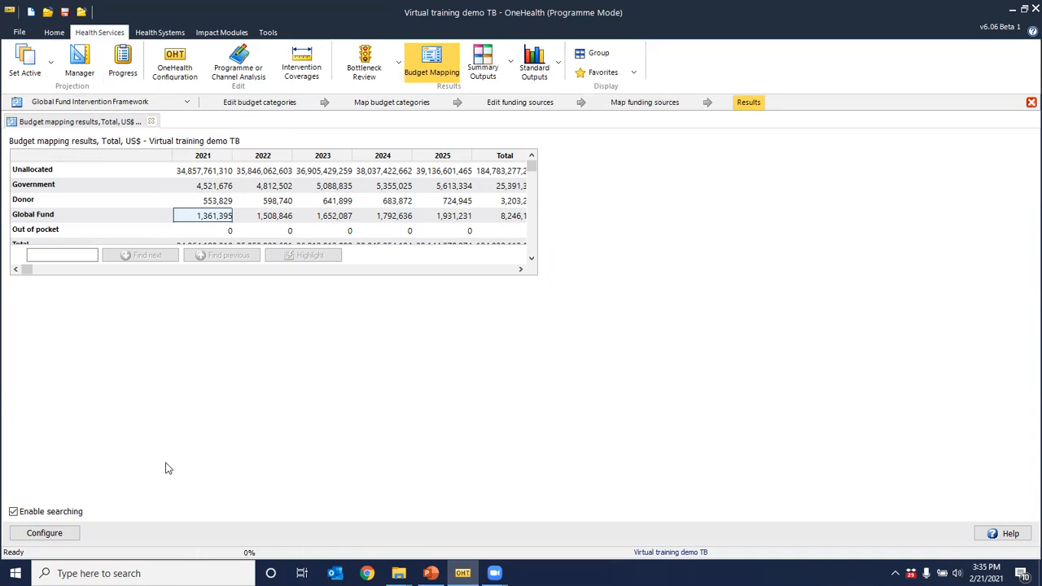
# Step: Show costs by funding sources disaggregated by budget category and examine the TB rows under Government, Donor and Global Fund
pyautogui.click(61, 539)
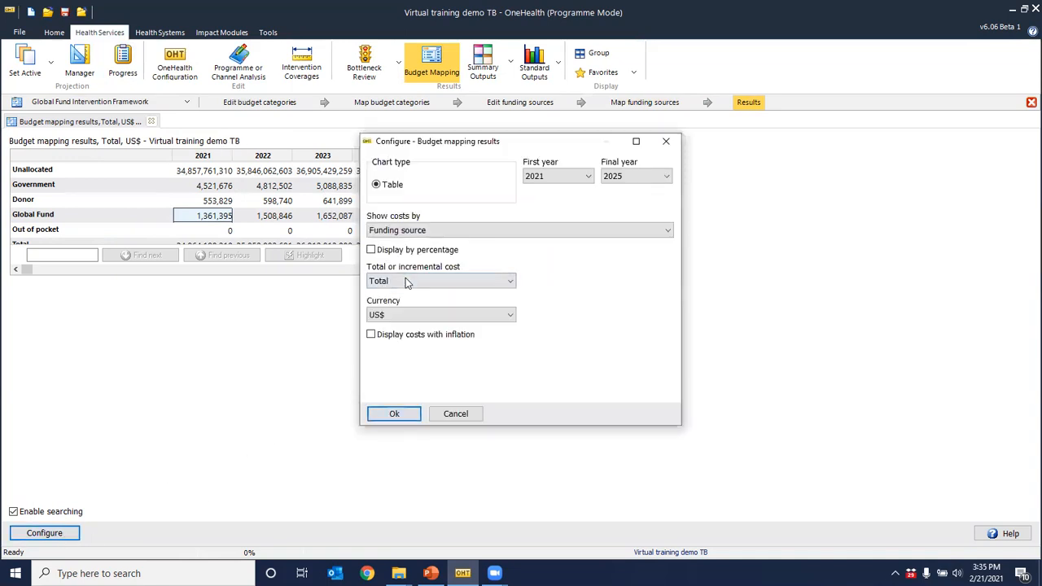
pyautogui.click(451, 230)
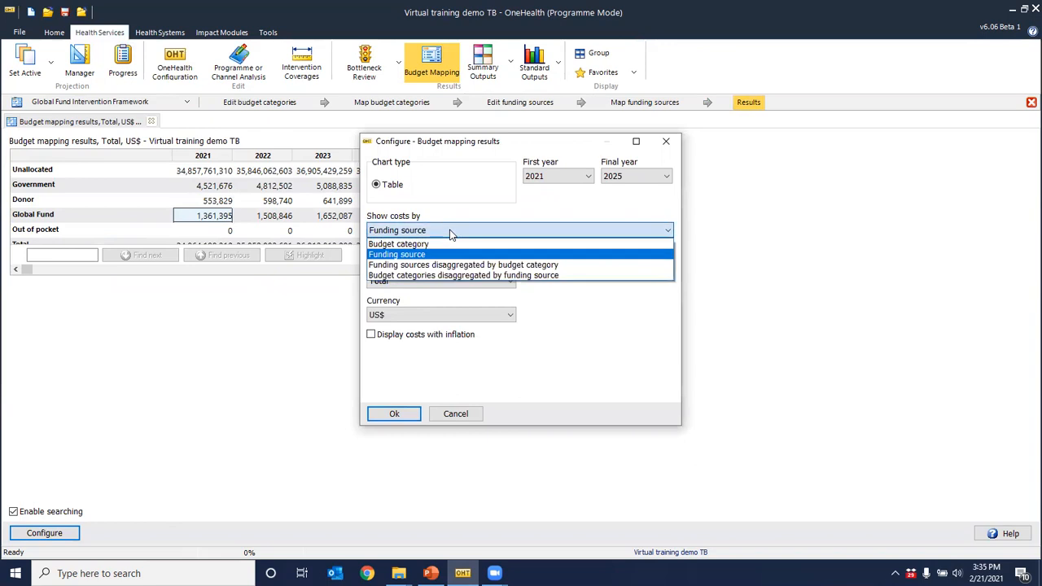
pyautogui.click(527, 259)
pyautogui.click(394, 414)
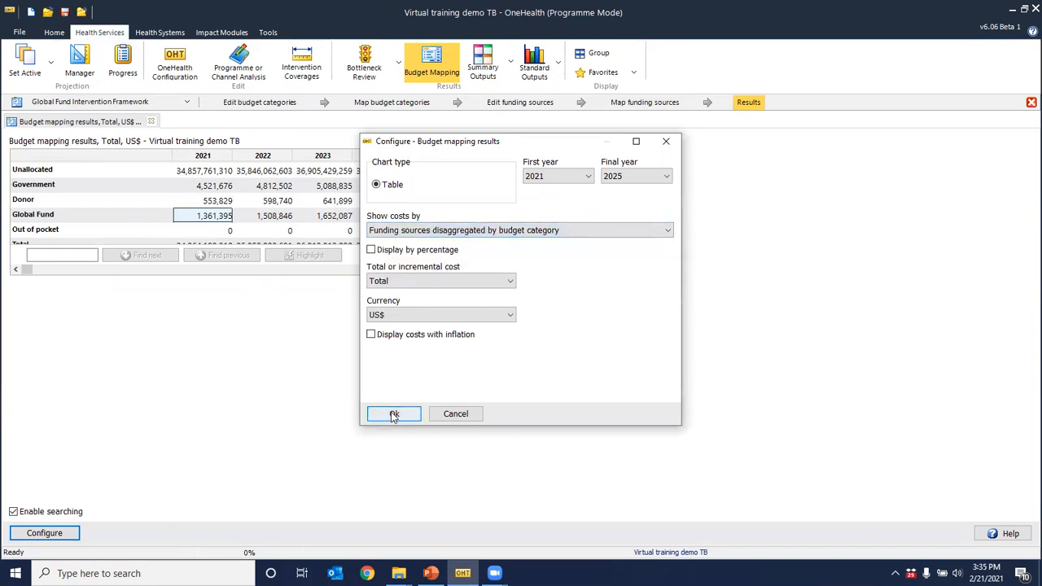
pyautogui.scroll(-5, 275, 343)
pyautogui.scroll(-20, 275, 343)
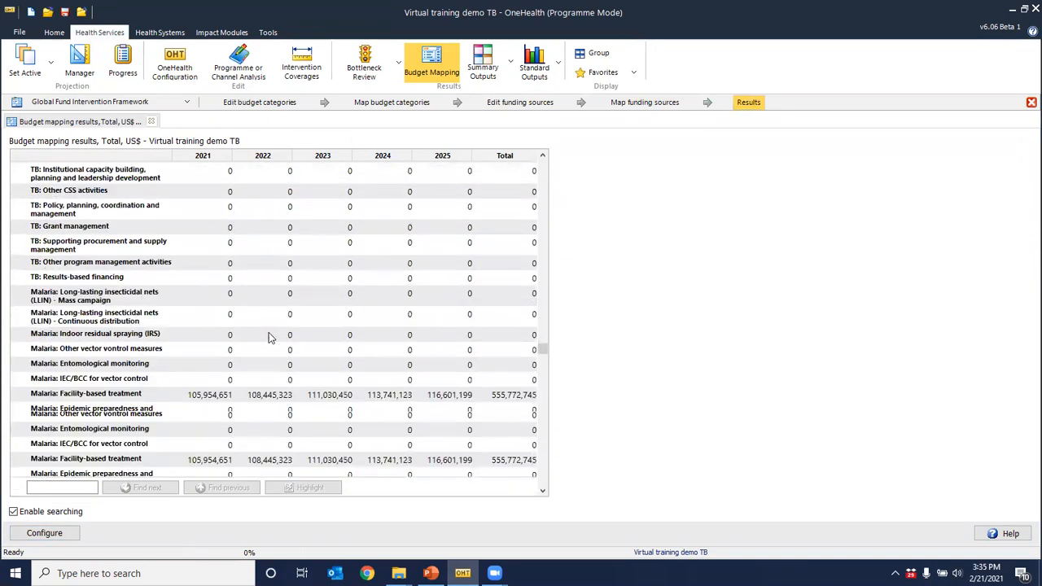
pyautogui.moveTo(109, 253); pyautogui.dragTo(116, 280)
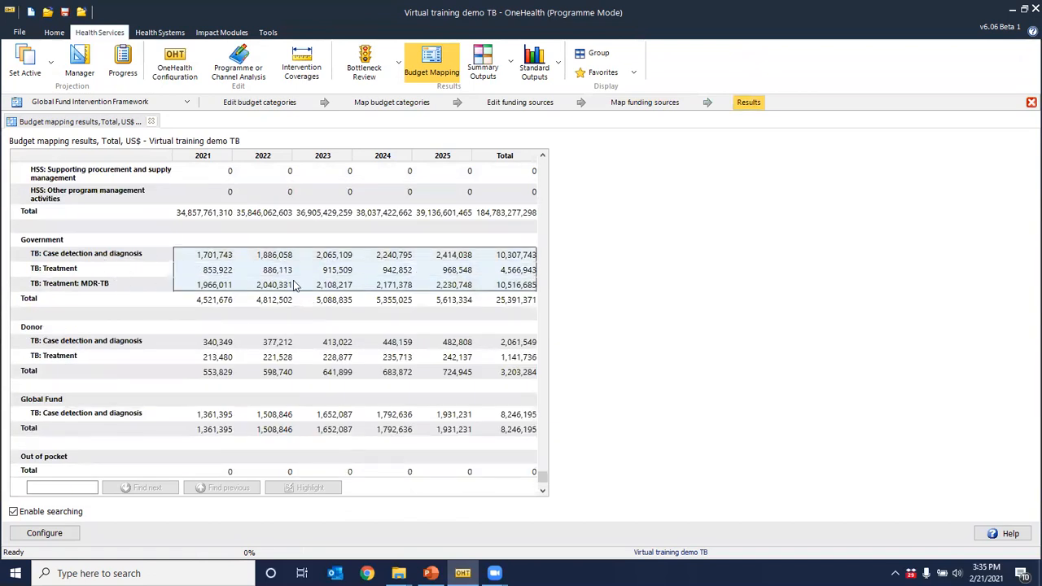
pyautogui.click(112, 416)
pyautogui.moveTo(128, 348)
pyautogui.mouseDown()
pyautogui.moveTo(136, 368)
pyautogui.moveTo(131, 358)
pyautogui.mouseUp()
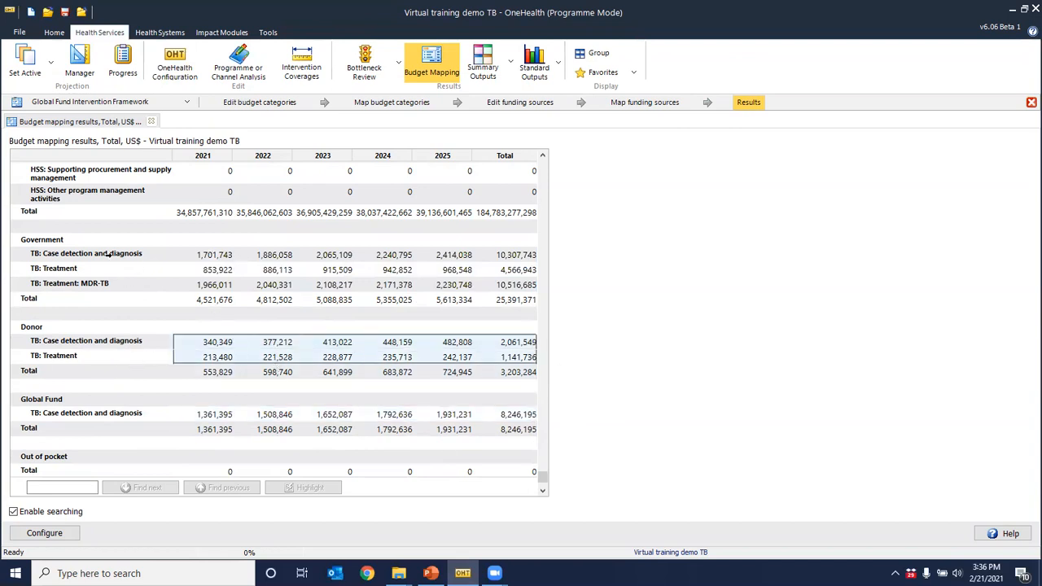
# Step: Show costs by budget categories disaggregated by funding source, look through the table, and close the budget mapping results
pyautogui.click(67, 533)
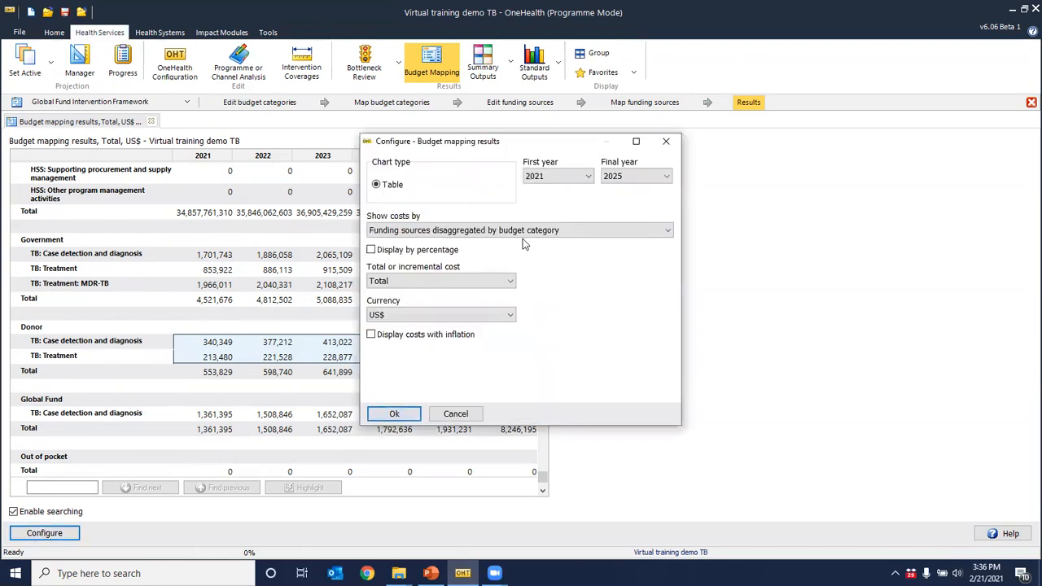
pyautogui.click(525, 232)
pyautogui.click(558, 275)
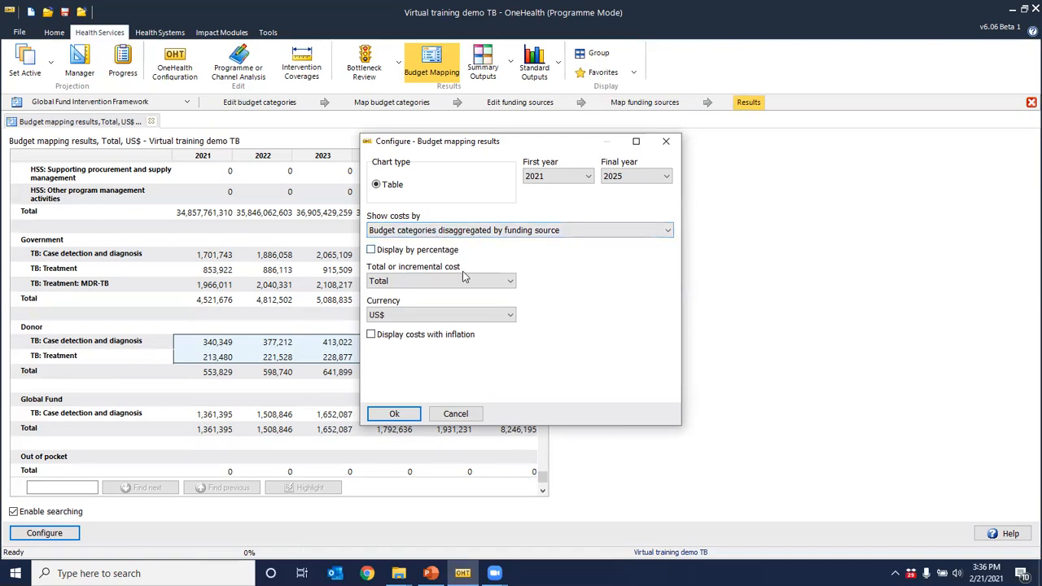
pyautogui.click(394, 414)
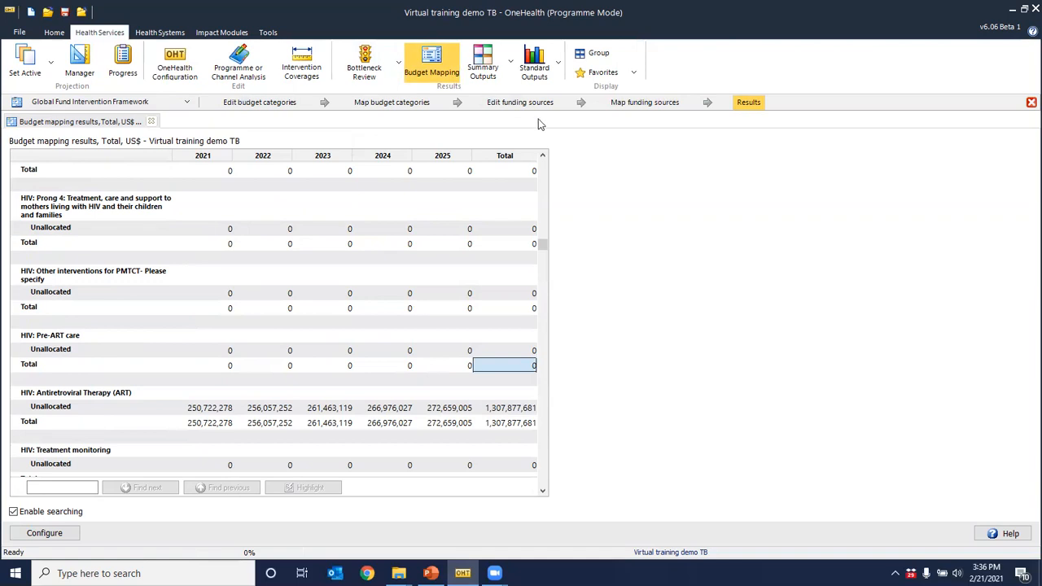
pyautogui.click(150, 121)
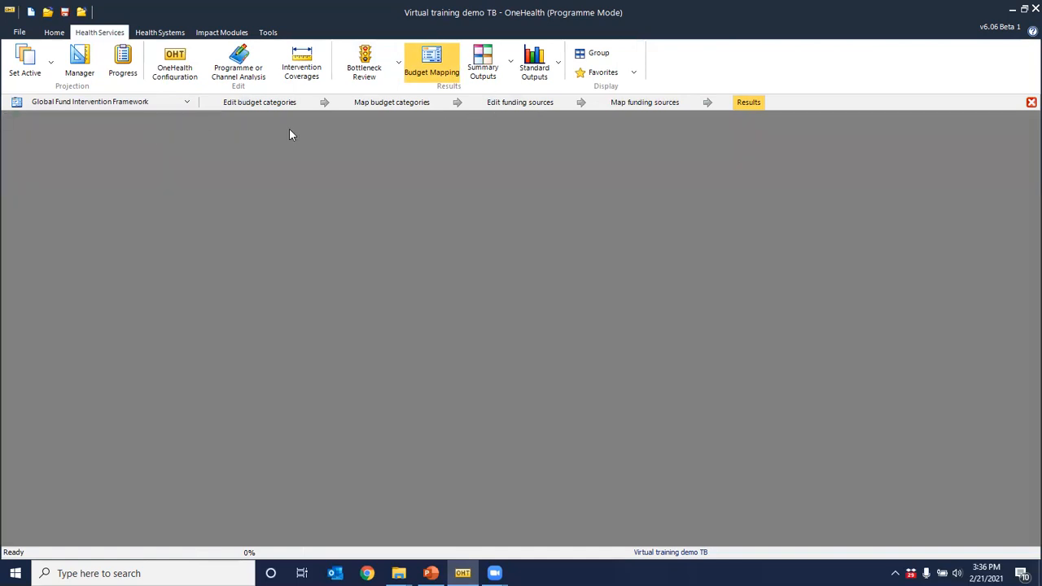
# Step: Open the projection review, set its currency to US$, and examine the pass or fail statuses of the Health Services items
pyautogui.click(492, 83)
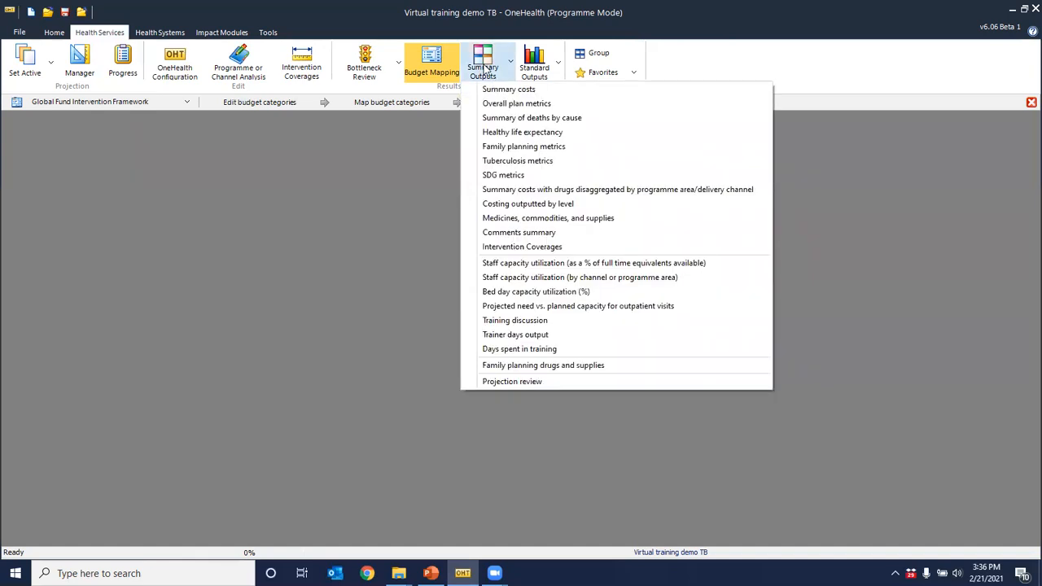
pyautogui.click(566, 383)
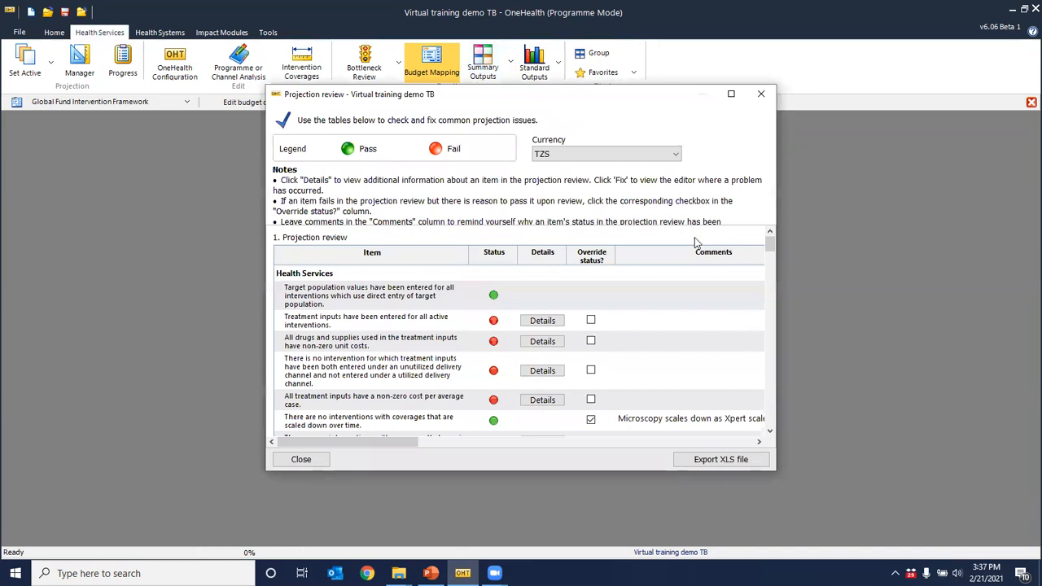
pyautogui.click(668, 154)
pyautogui.click(666, 176)
pyautogui.scroll(-1, 623, 348)
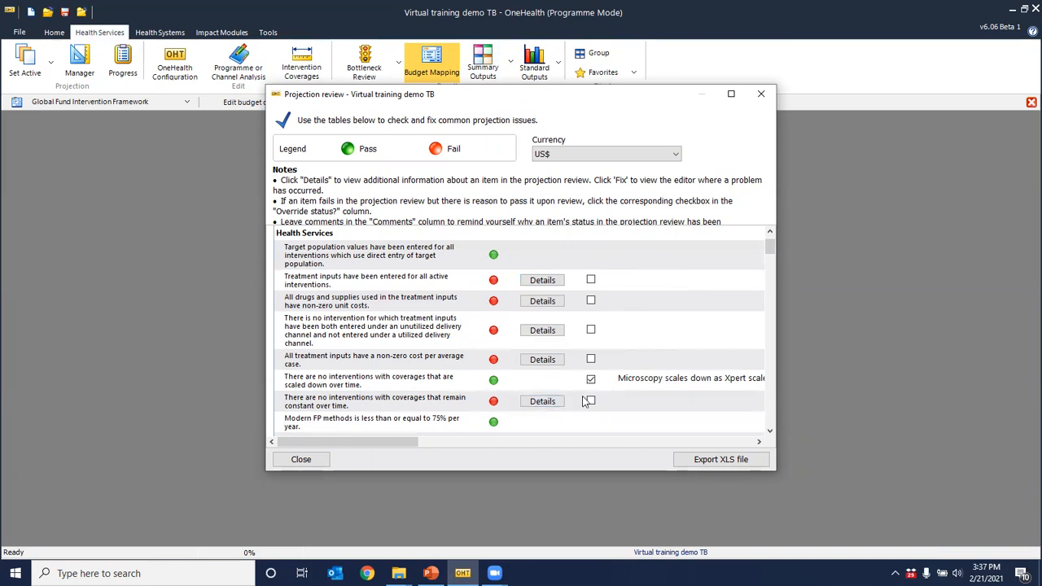
pyautogui.click(493, 387)
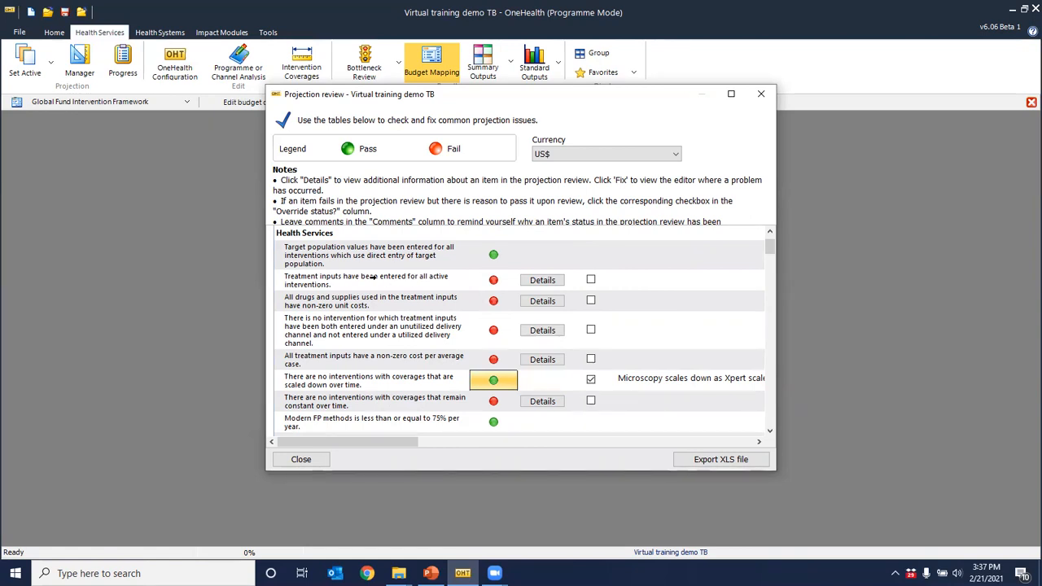
# Step: Inspect the failed treatment inputs item and the treatment inputs editor for Diagnosis with LAMP (children), and close the projection review
pyautogui.click(545, 283)
pyautogui.scroll(-5, 538, 276)
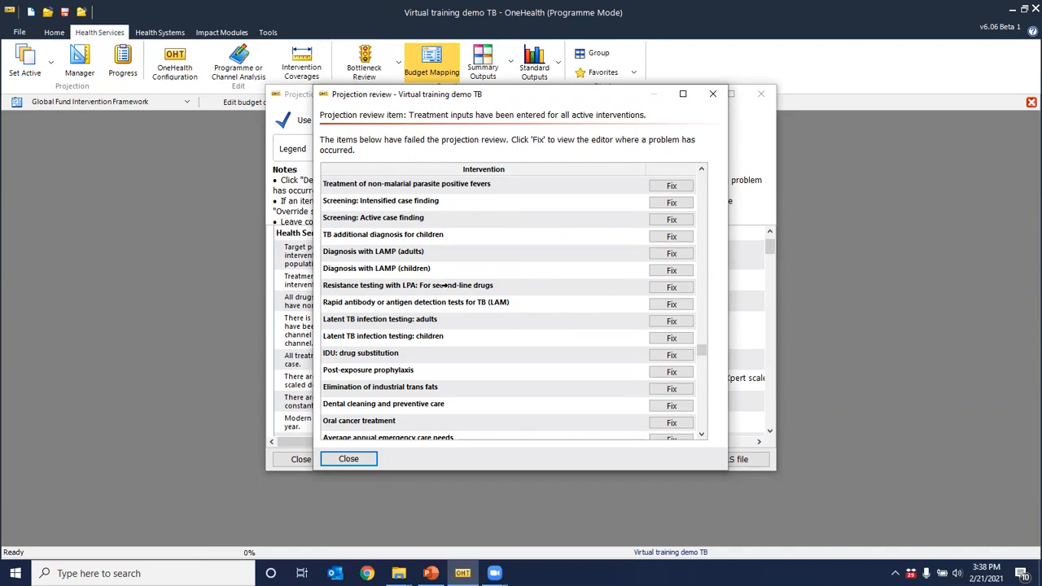
pyautogui.click(677, 274)
pyautogui.scroll(-5, 574, 346)
pyautogui.scroll(-12, 574, 346)
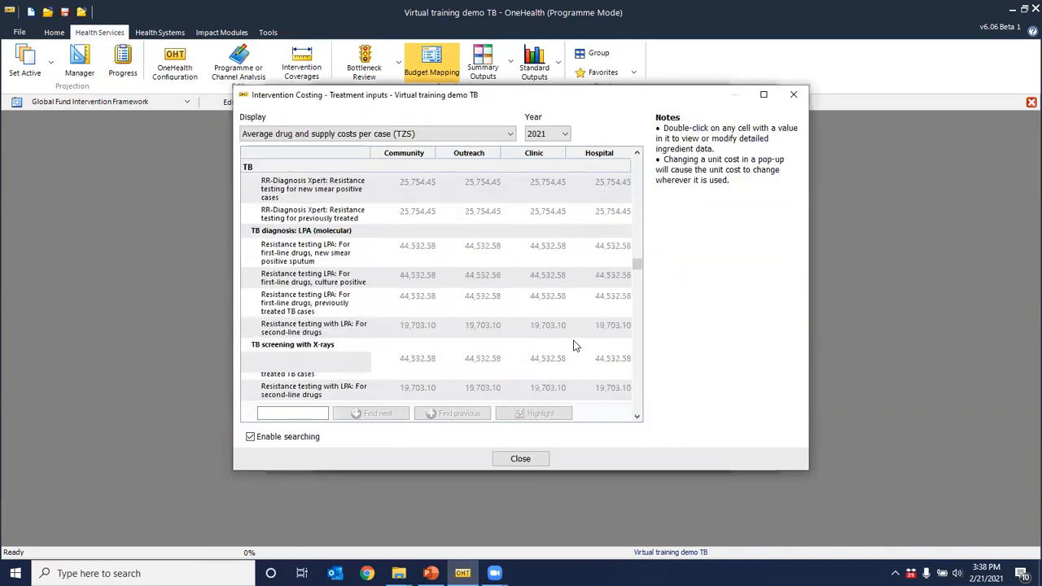
pyautogui.scroll(2, 602, 249)
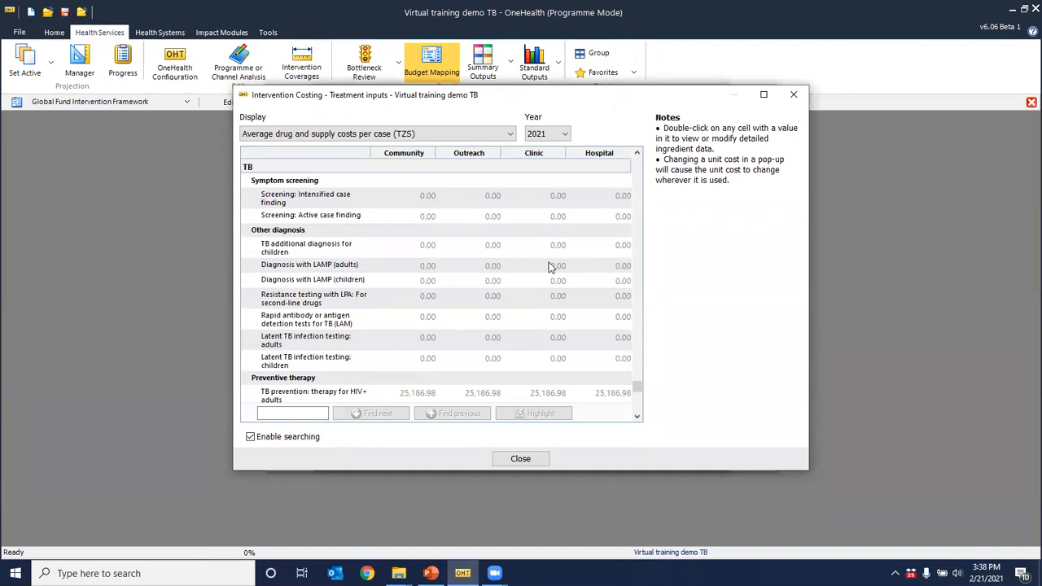
pyautogui.click(521, 460)
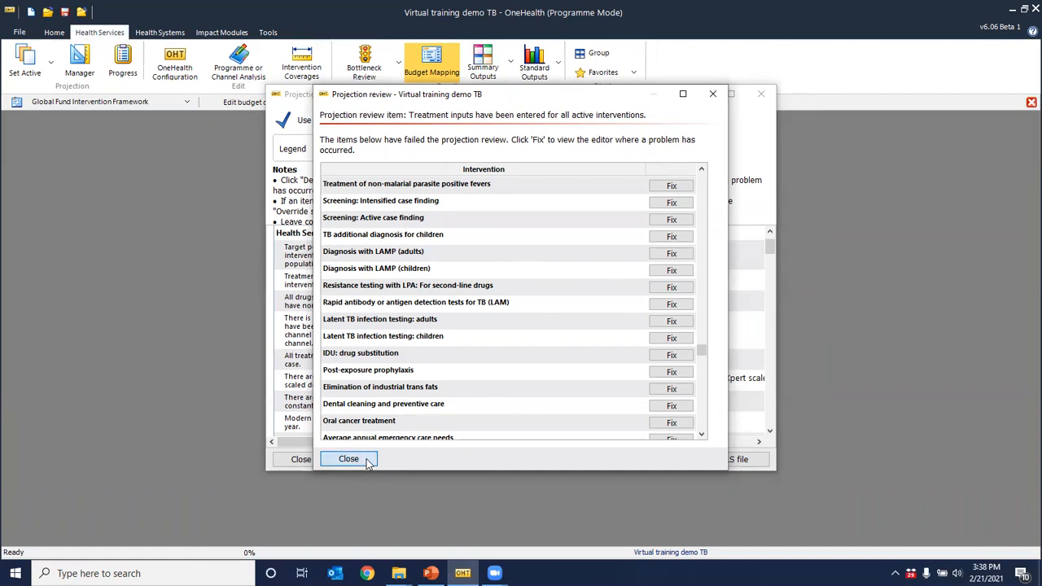
pyautogui.click(367, 461)
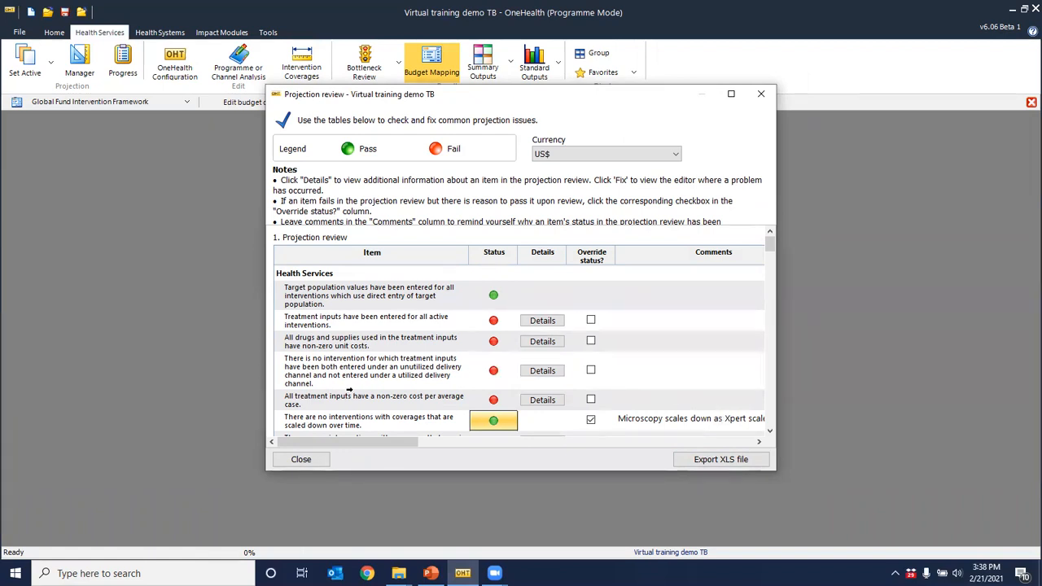
pyautogui.click(313, 461)
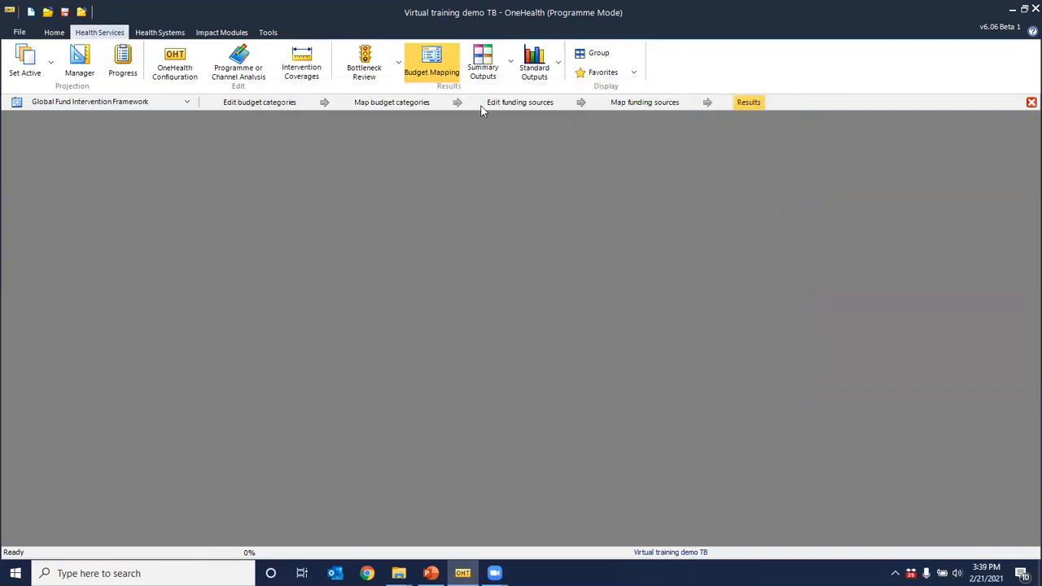
pyautogui.click(483, 65)
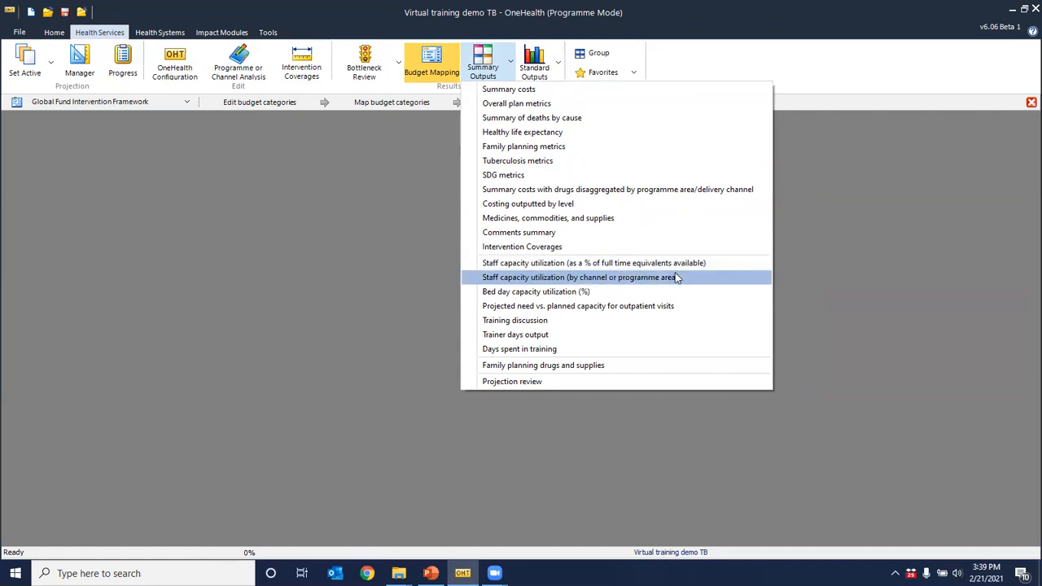
pyautogui.click(342, 262)
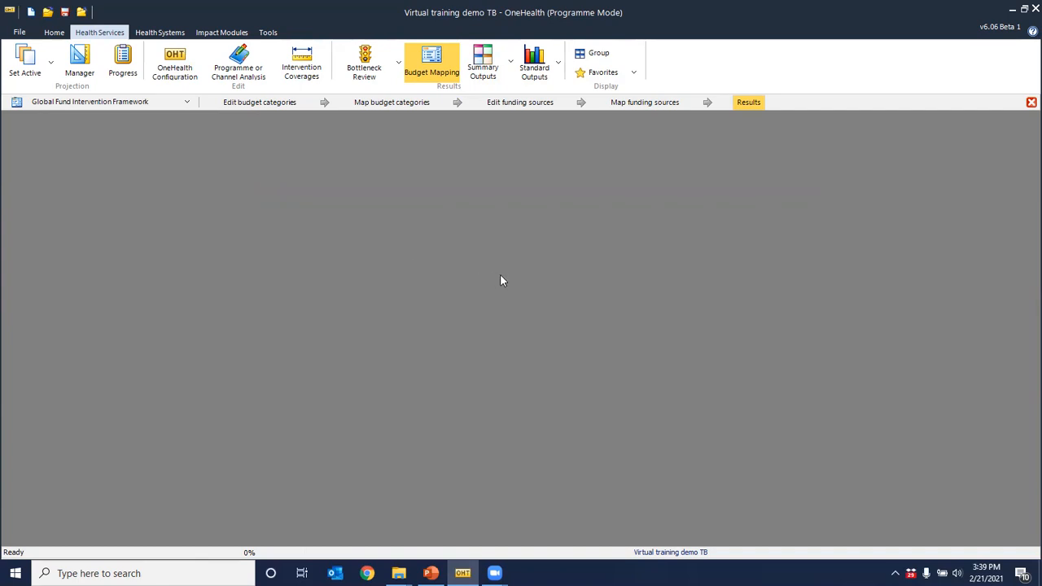
# Step: Switch to the PowerPoint presentation and show the closing THANK YOU slide
pyautogui.click(431, 573)
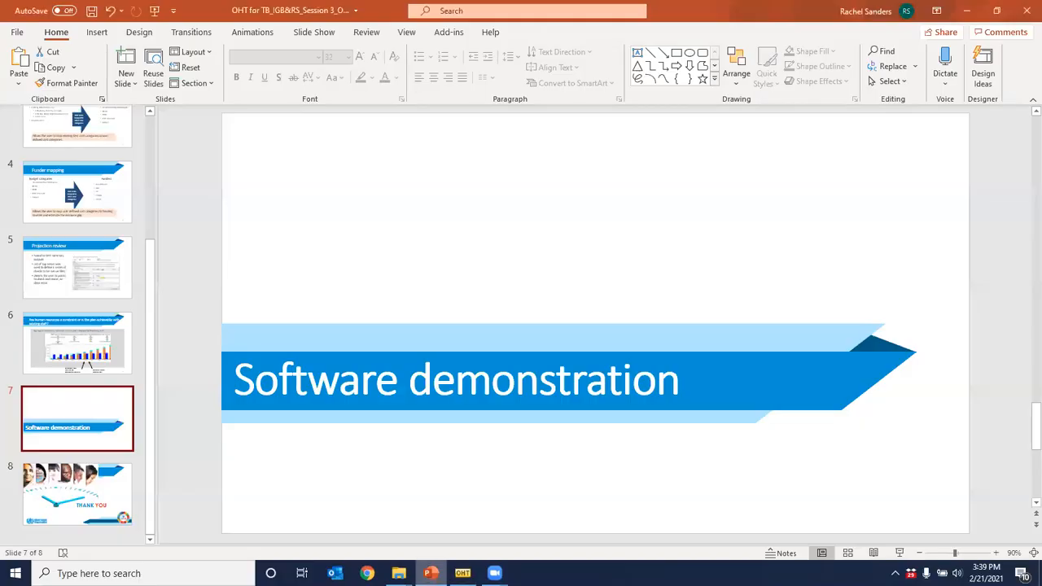
pyautogui.click(100, 499)
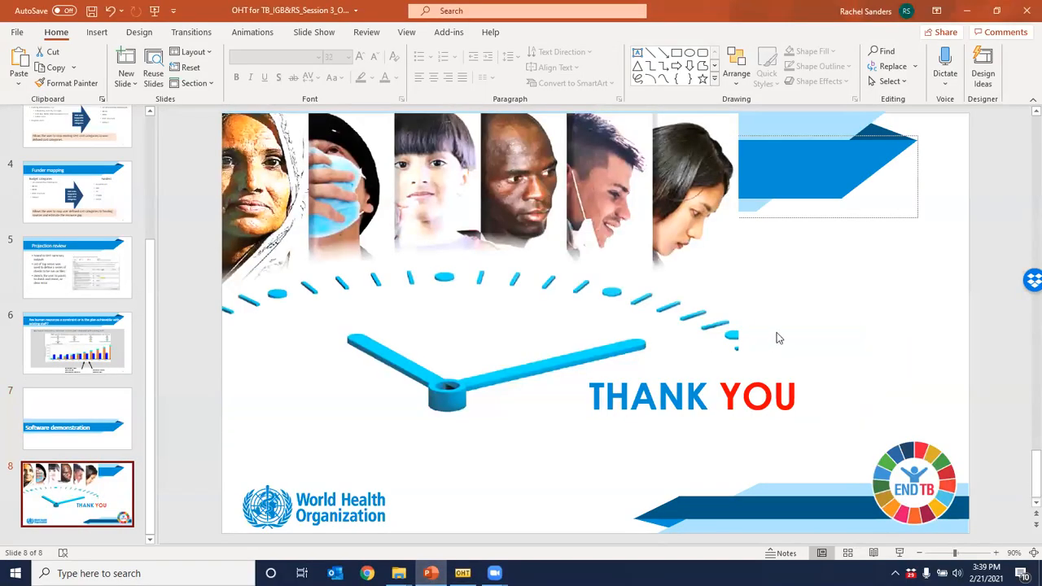